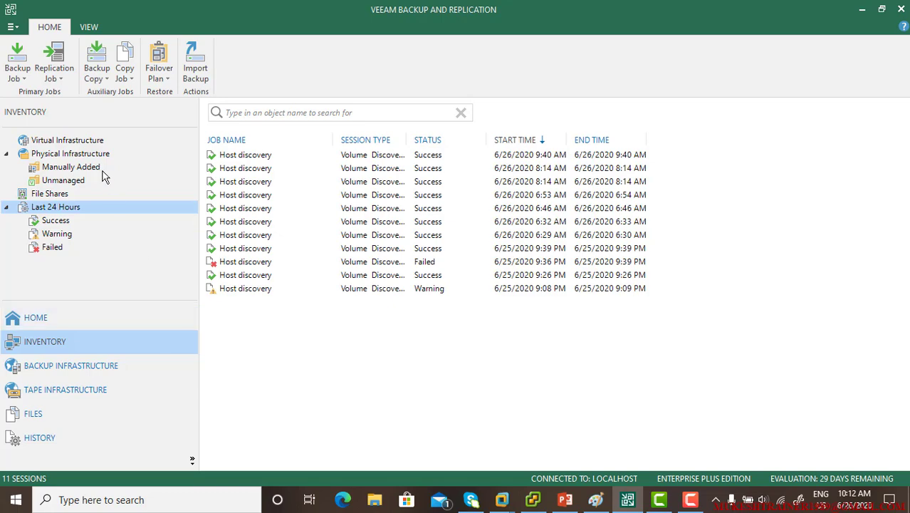
Show the Virtual Infrastructure node, which lists 0 virtual machines and offers Add Server
{"action": "left_click", "coordinate": [71, 142]}
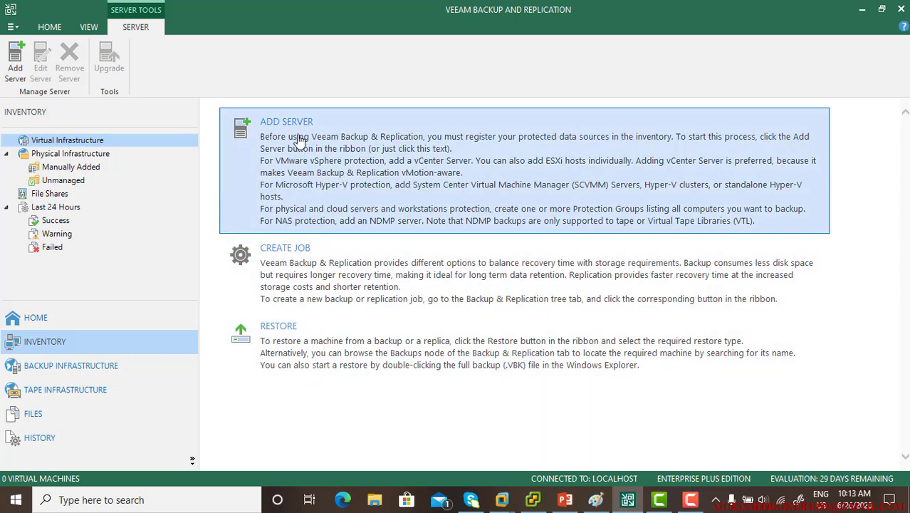
Open the New VMware Server wizard for a vSphere host, then bring up VMware Workstation
{"action": "left_click", "coordinate": [388, 156]}
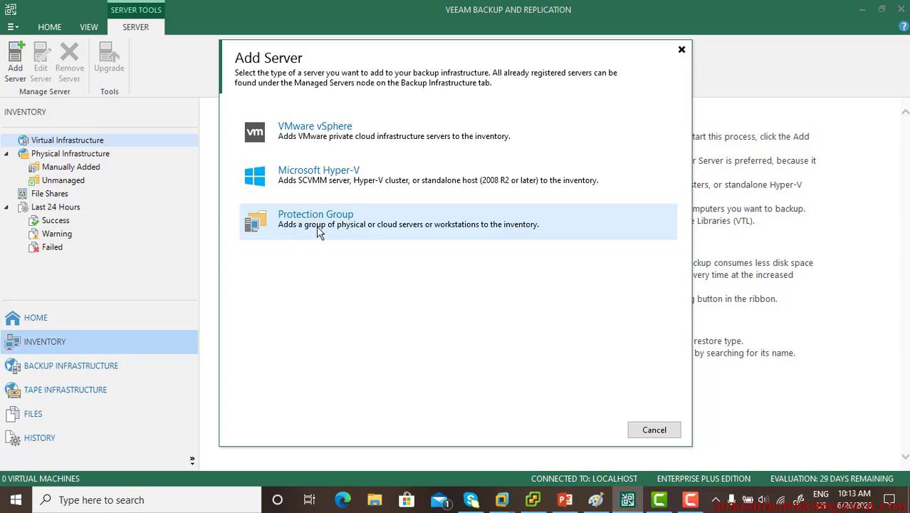
{"action": "left_click", "coordinate": [353, 216]}
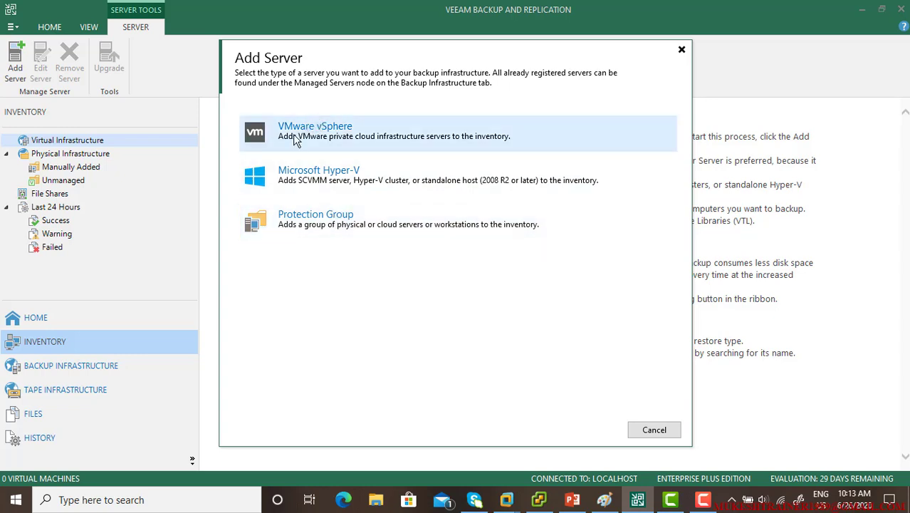
{"action": "left_click", "coordinate": [398, 138]}
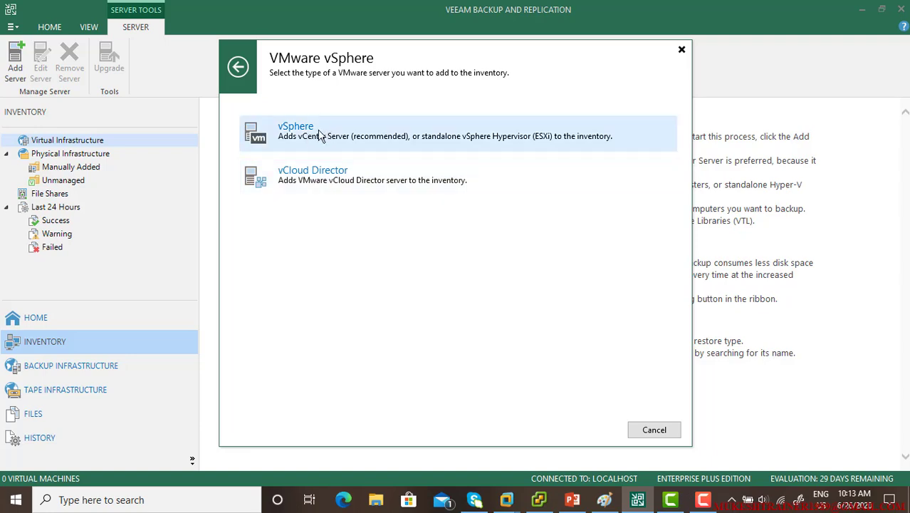
{"action": "left_click", "coordinate": [362, 136]}
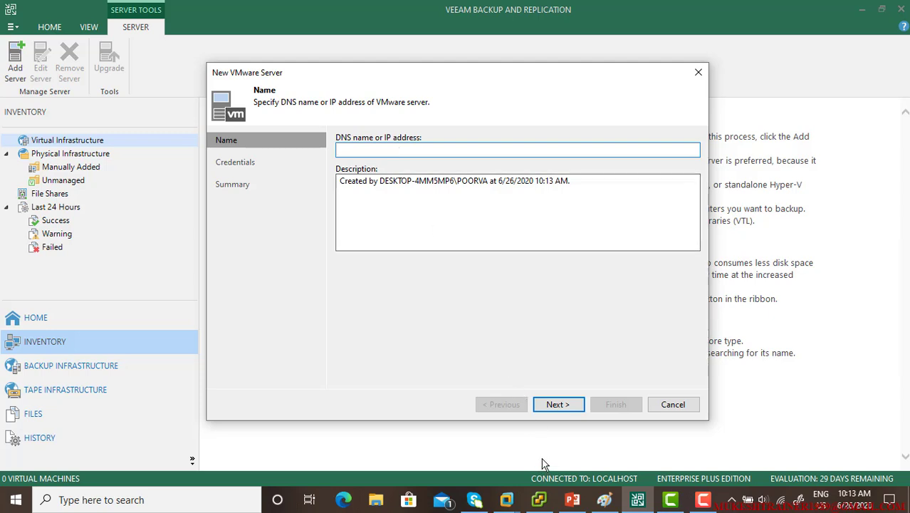
{"action": "left_click", "coordinate": [508, 500]}
{"action": "left_click", "coordinate": [480, 417]}
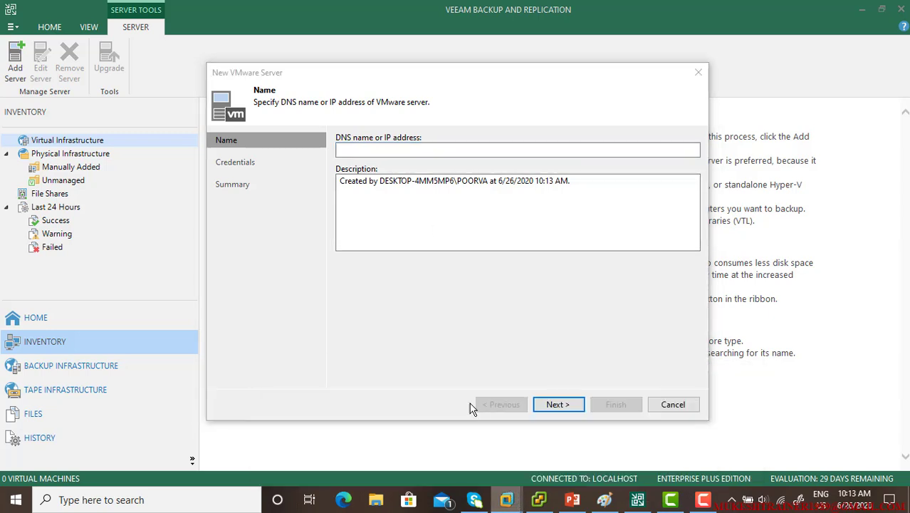
Read esxi host 1's console address, 192.168.60.132, then go back to the wizard
{"action": "left_click", "coordinate": [63, 95]}
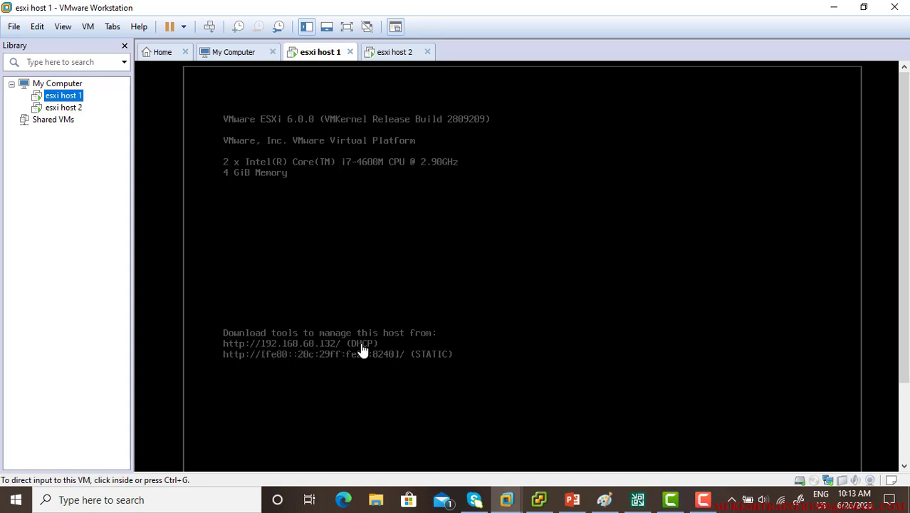
{"action": "left_click", "coordinate": [639, 501]}
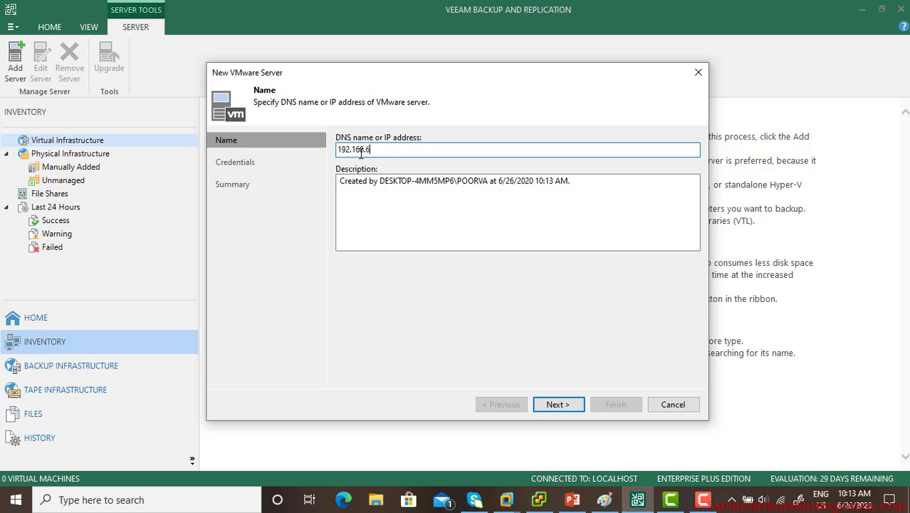
Enter 192.168.60.132 as the server's DNS name and continue to Credentials
{"action": "type", "text": "132"}
{"action": "left_click_drag", "start_coordinate": [420, 149], "coordinate": [321, 152]}
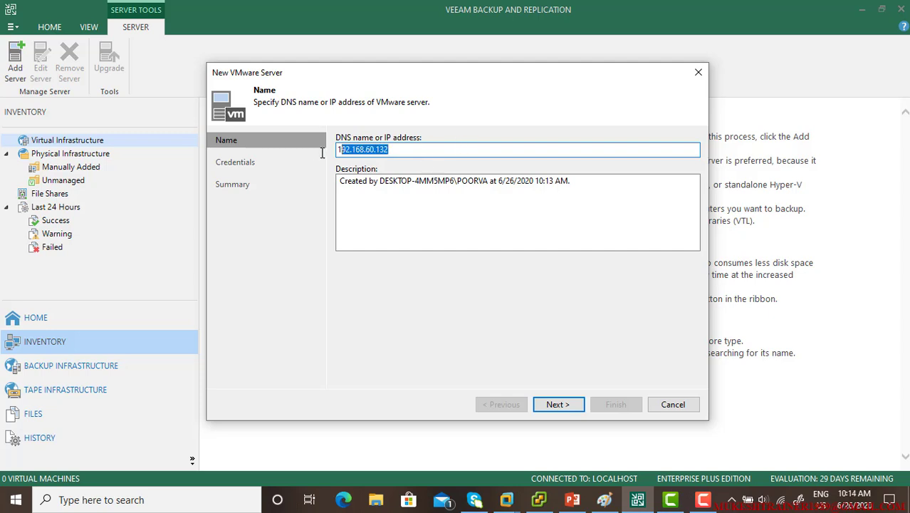
{"action": "left_click", "coordinate": [560, 403]}
Try new ROOT credentials past the certificate alert, then dismiss the incorrect-login error
{"action": "left_click", "coordinate": [665, 177]}
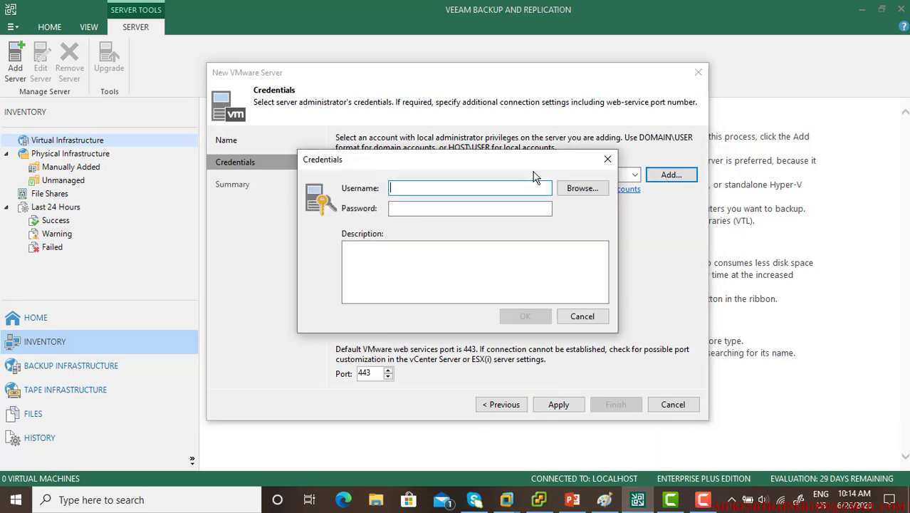
{"action": "type", "text": "ROOT"}
{"action": "key", "text": "Tab"}
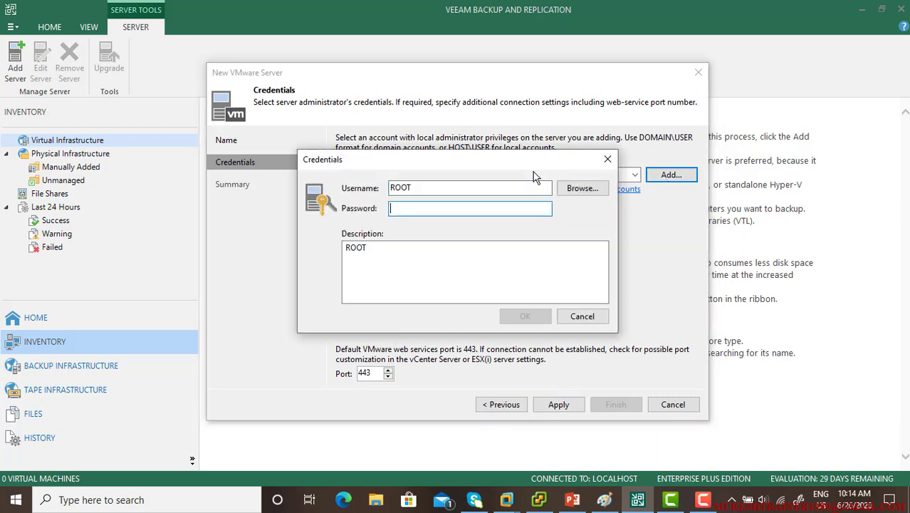
{"action": "type", "text": "••"}
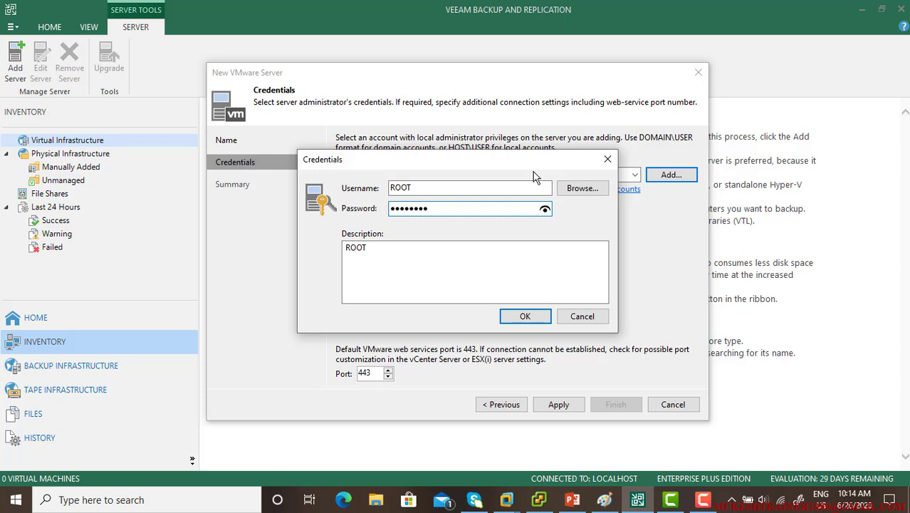
{"action": "left_click", "coordinate": [518, 316]}
{"action": "left_click", "coordinate": [558, 403]}
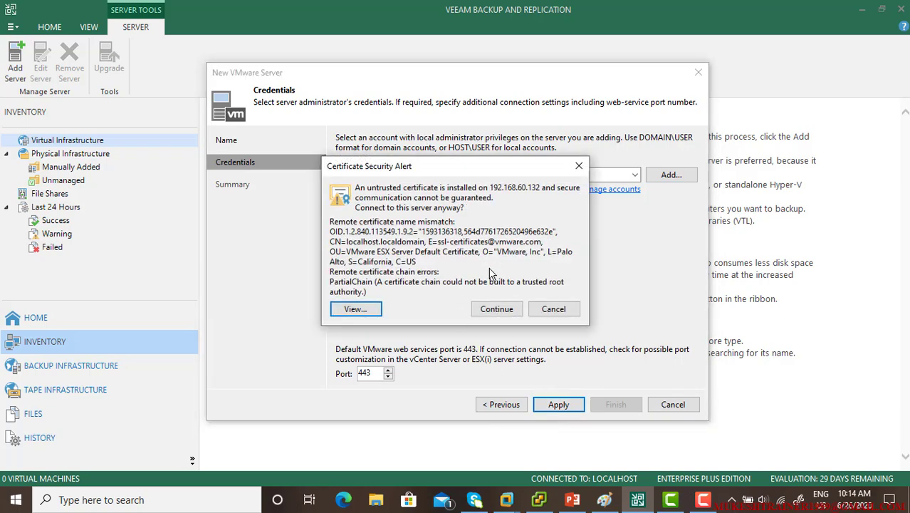
{"action": "left_click", "coordinate": [495, 309]}
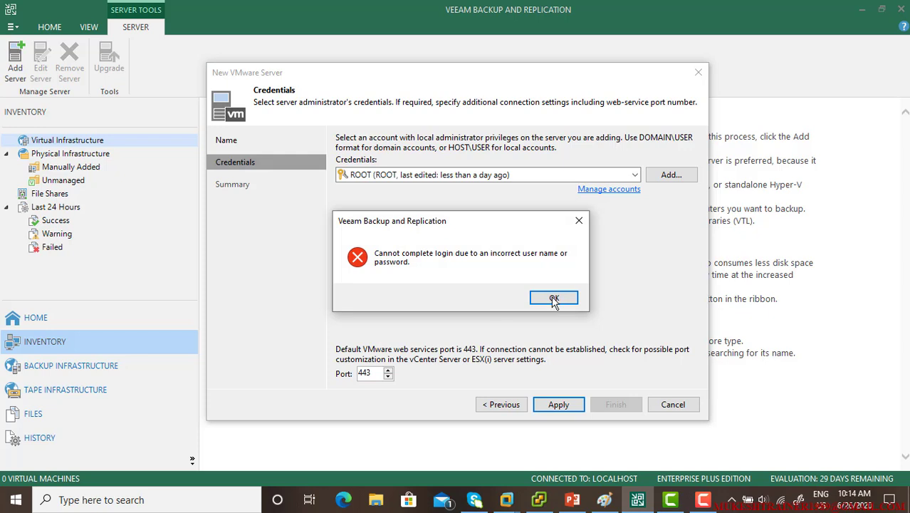
{"action": "left_click", "coordinate": [570, 299]}
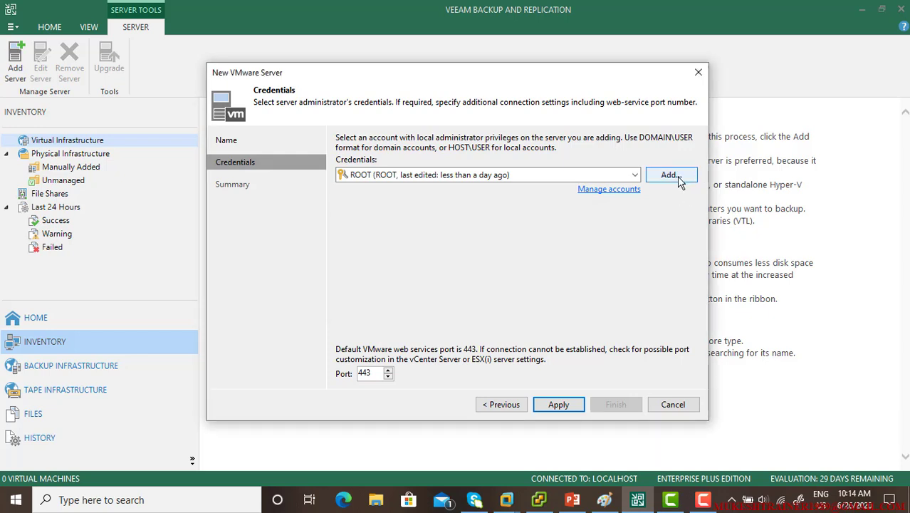
Add root credentials with the account password, apply, and trust the host certificate
{"action": "left_click", "coordinate": [677, 175]}
{"action": "type", "text": "root"}
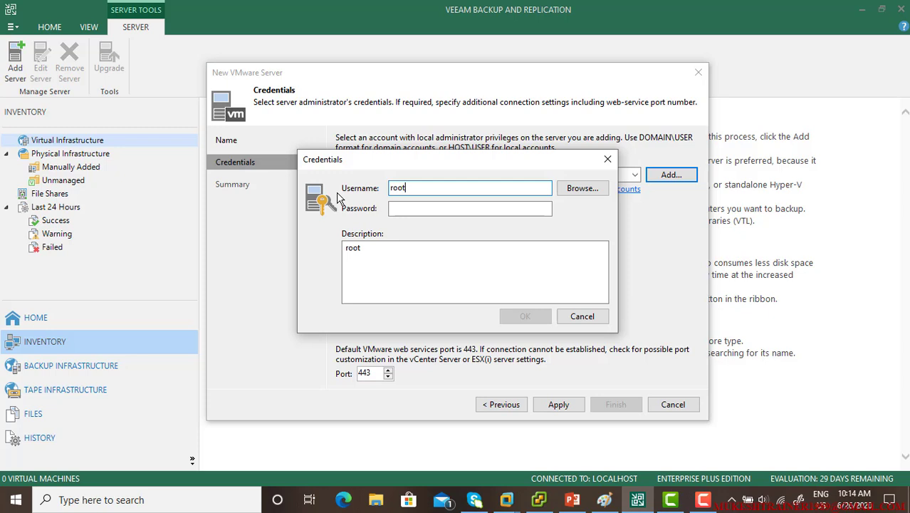
{"action": "key", "text": "Tab"}
{"action": "type", "text": "p"}
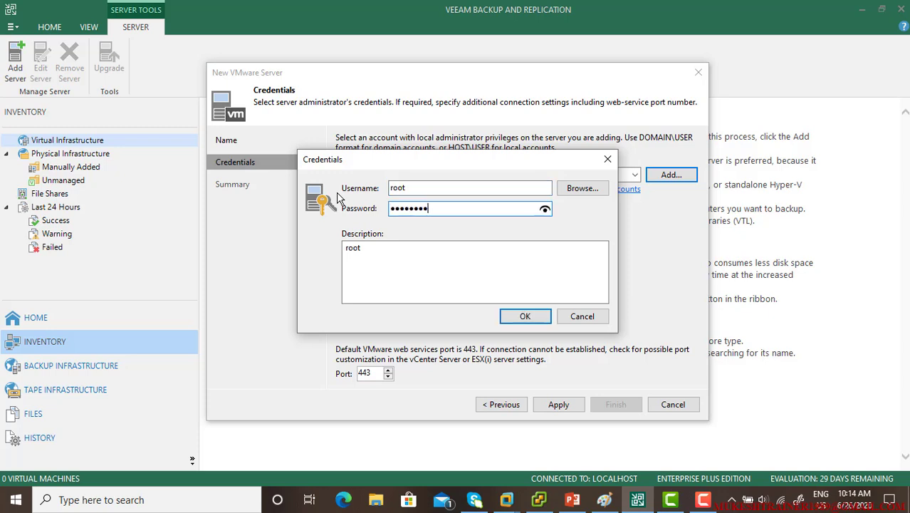
{"action": "left_click", "coordinate": [512, 317]}
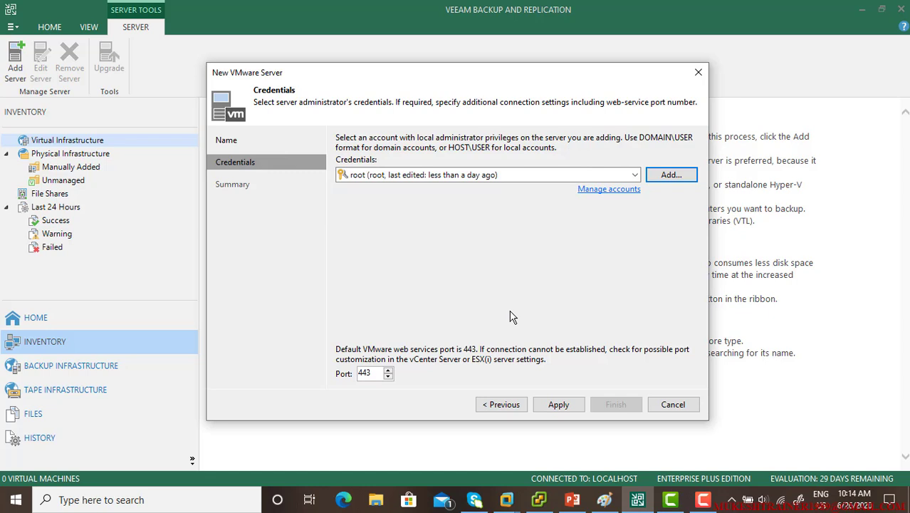
{"action": "left_click", "coordinate": [563, 404]}
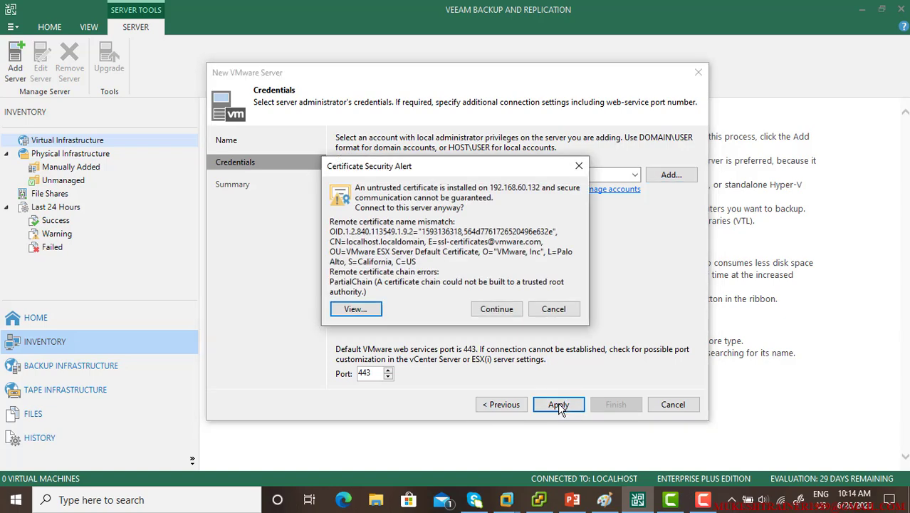
{"action": "left_click", "coordinate": [498, 309]}
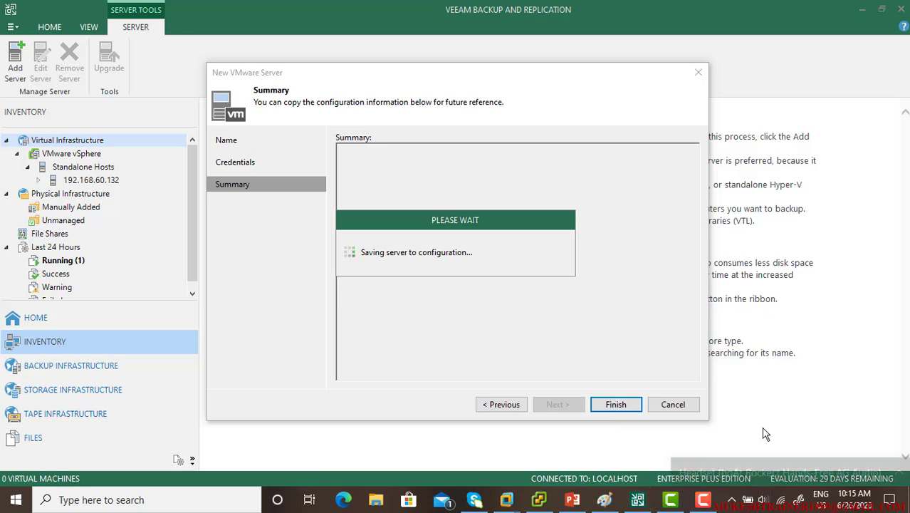
Review the Summary confirming ESXi 6.0.0 host 192.168.60.132 was created, then finish
{"action": "left_click", "coordinate": [847, 464]}
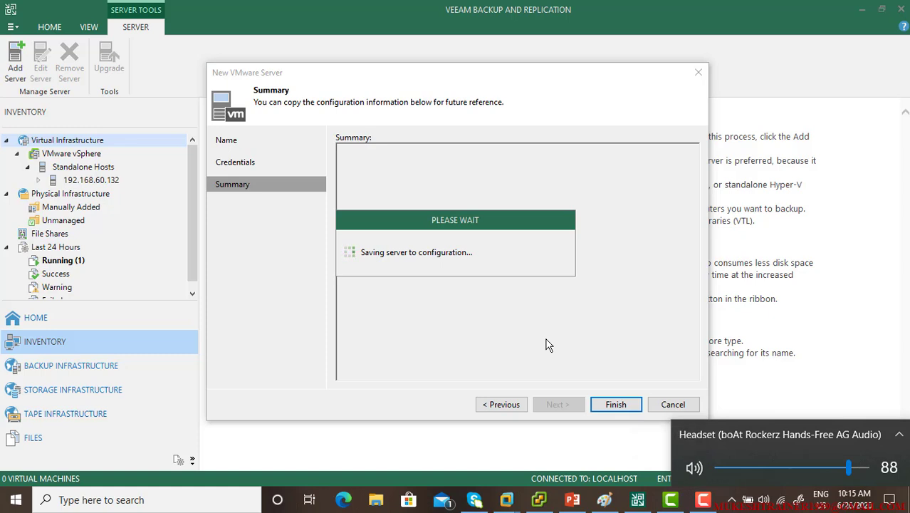
{"action": "left_click", "coordinate": [614, 384]}
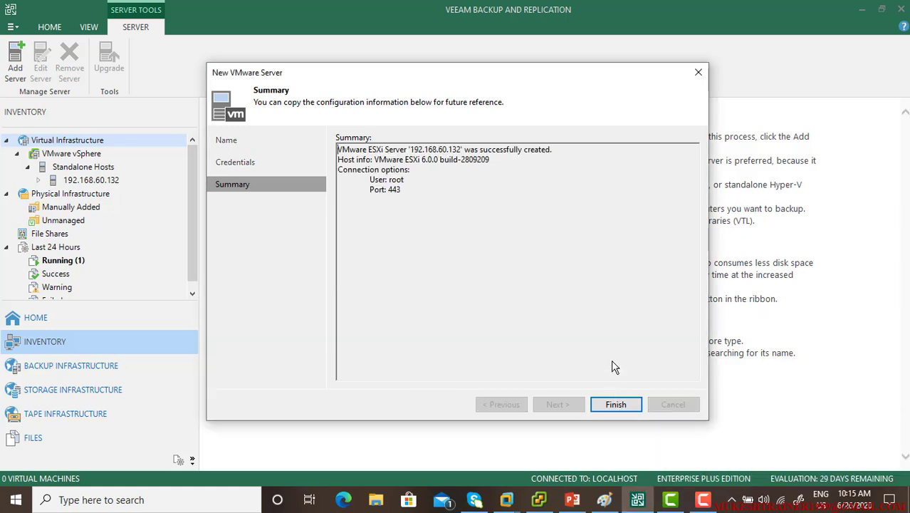
{"action": "left_click_drag", "start_coordinate": [423, 191], "coordinate": [564, 146]}
{"action": "left_click", "coordinate": [469, 195]}
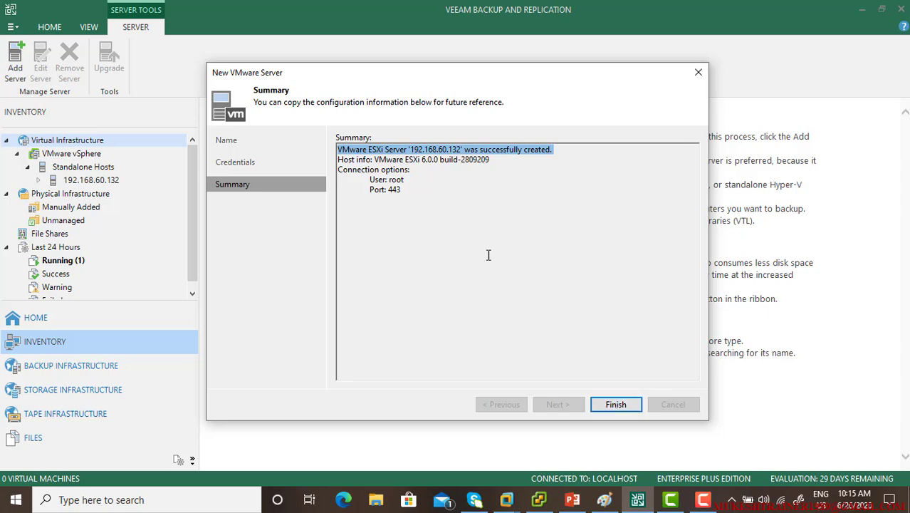
{"action": "left_click_drag", "start_coordinate": [372, 160], "coordinate": [484, 158]}
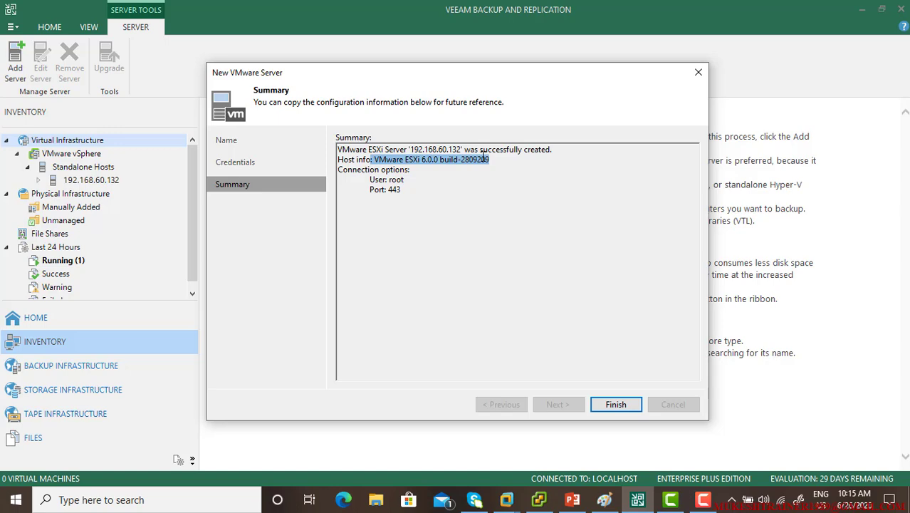
{"action": "left_click", "coordinate": [614, 405]}
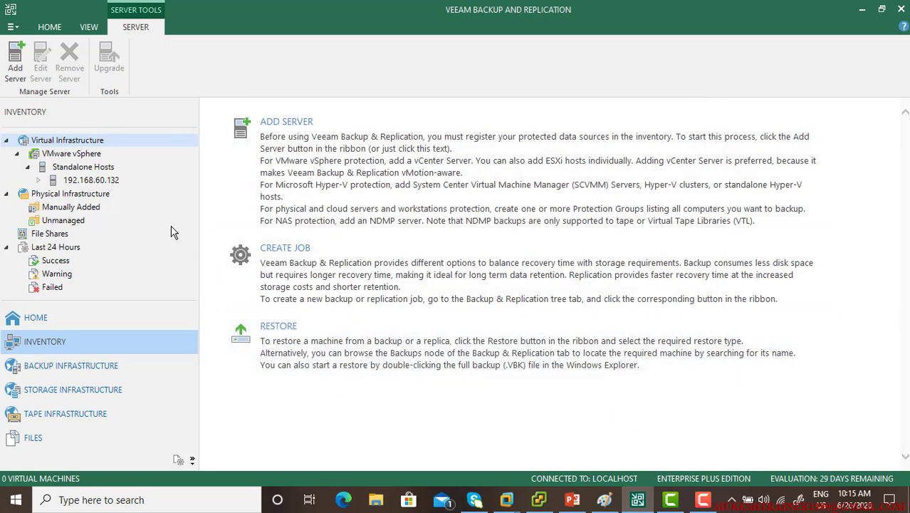
Browse Standalone Hosts to host 192.168.60.132 and its win10 VM, then check the vSphere Client
{"action": "left_click", "coordinate": [72, 155]}
{"action": "left_click", "coordinate": [90, 169]}
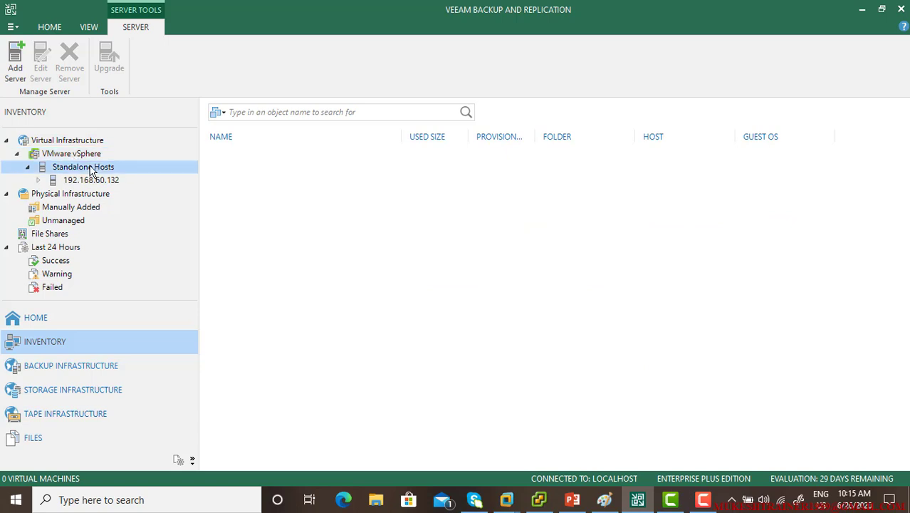
{"action": "left_click", "coordinate": [113, 184]}
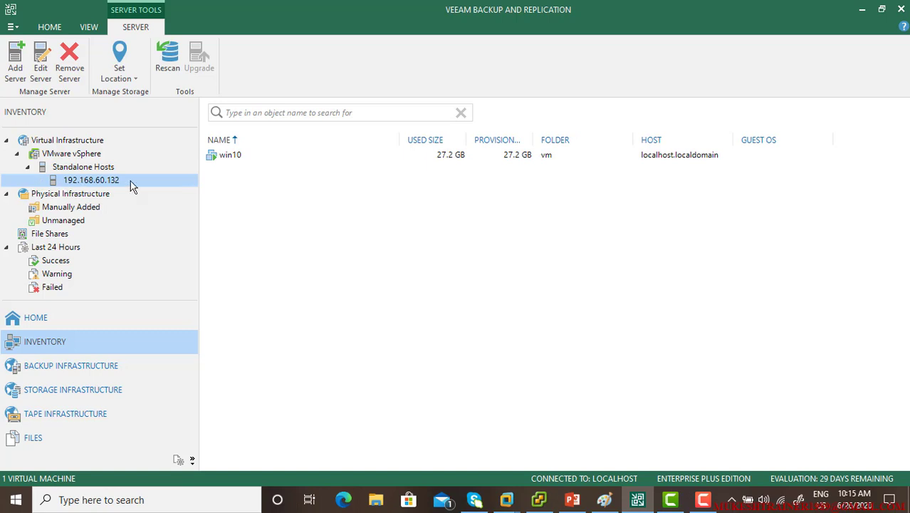
{"action": "left_click", "coordinate": [267, 155]}
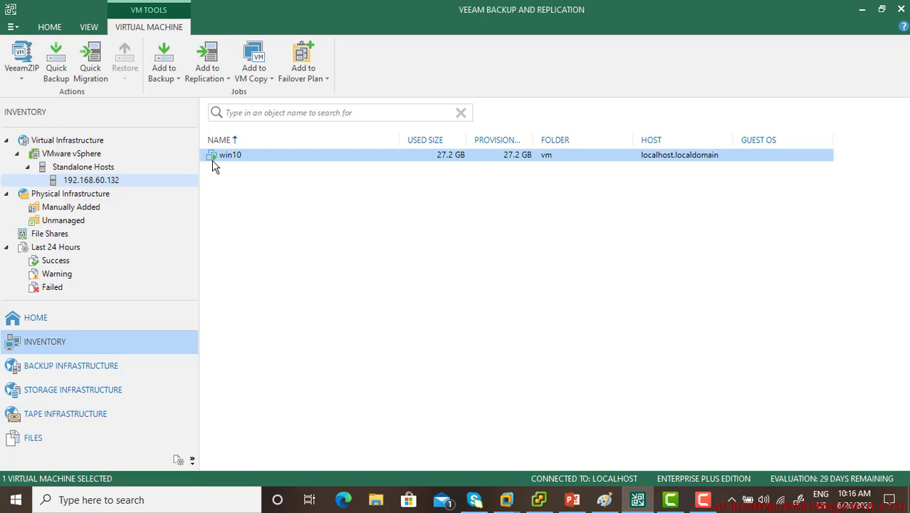
{"action": "left_click", "coordinate": [68, 168]}
{"action": "left_click", "coordinate": [539, 501]}
{"action": "left_click", "coordinate": [539, 501]}
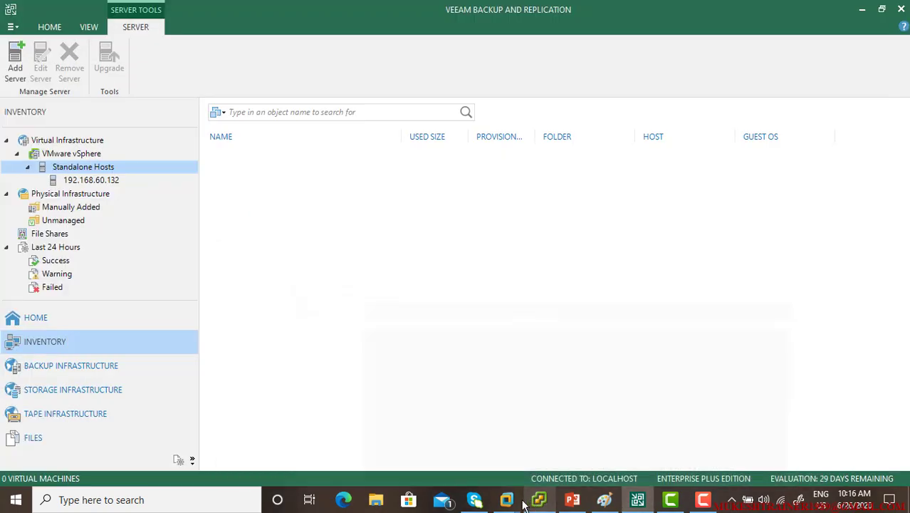
View the esxi host 2 console to read 192.168.60.134, then return to Veeam
{"action": "mouse_move", "coordinate": [539, 498]}
{"action": "left_click", "coordinate": [541, 412]}
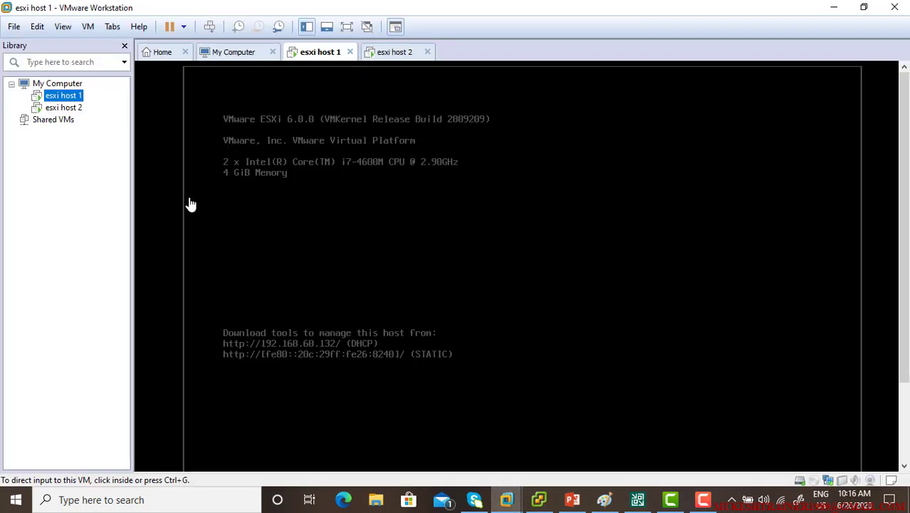
{"action": "left_click", "coordinate": [64, 108]}
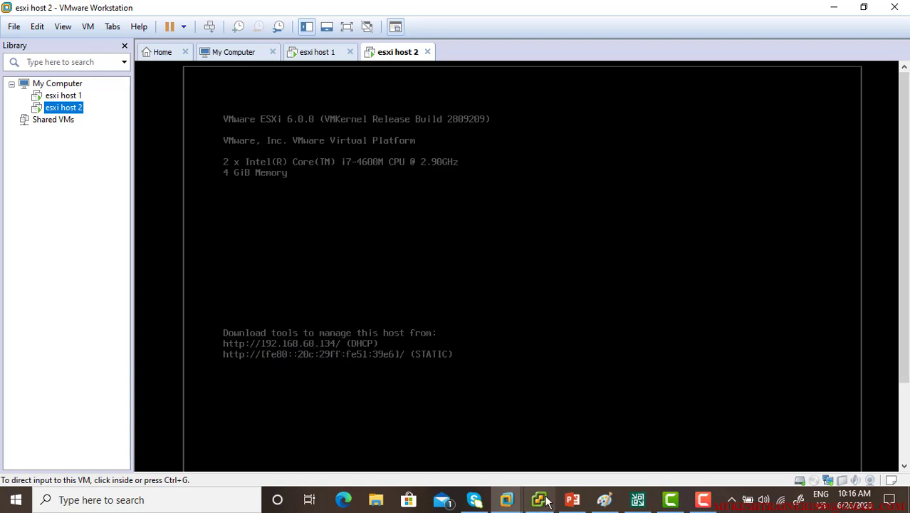
{"action": "left_click", "coordinate": [637, 499]}
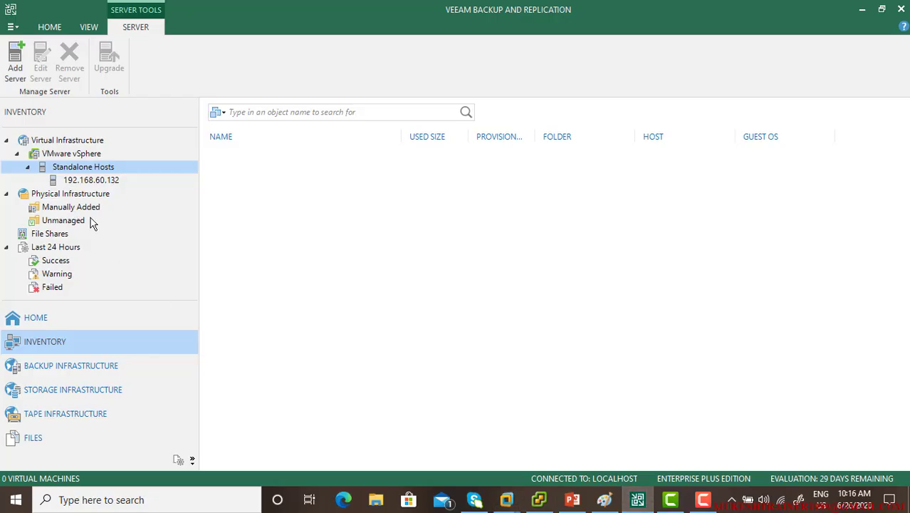
Add a server under VMware vSphere with address 192.168.60.134 and continue to Credentials
{"action": "left_click", "coordinate": [69, 154]}
{"action": "right_click", "coordinate": [73, 157]}
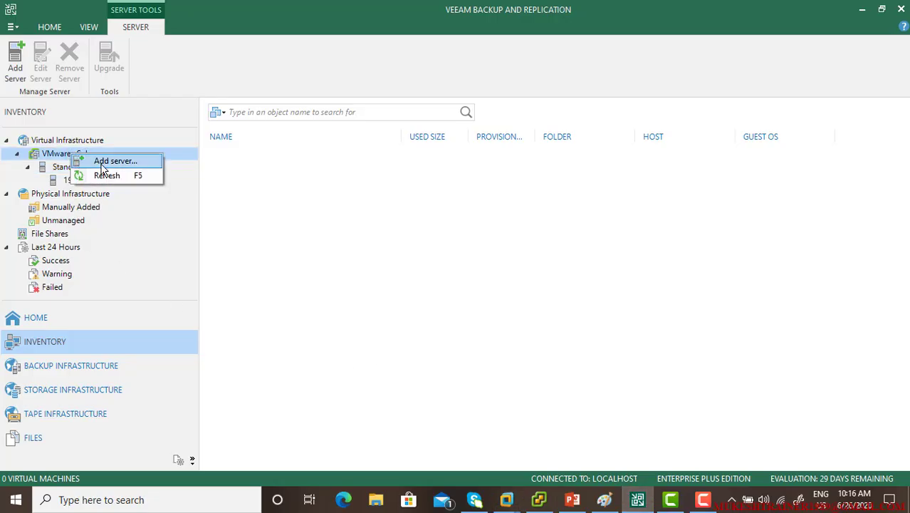
{"action": "left_click", "coordinate": [107, 160]}
{"action": "type", "text": "192.168."}
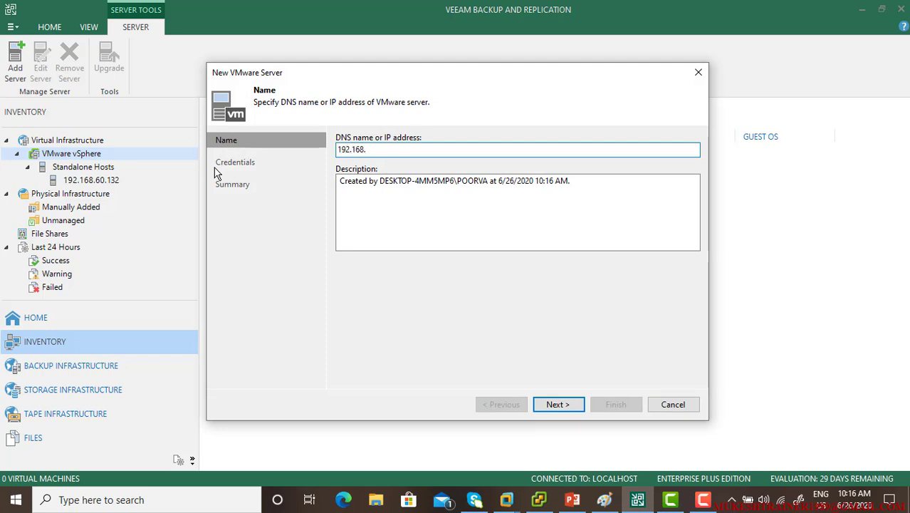
{"action": "type", "text": "60.134"}
{"action": "key", "text": "BackSpace"}
{"action": "type", "text": "34"}
{"action": "left_click", "coordinate": [560, 403]}
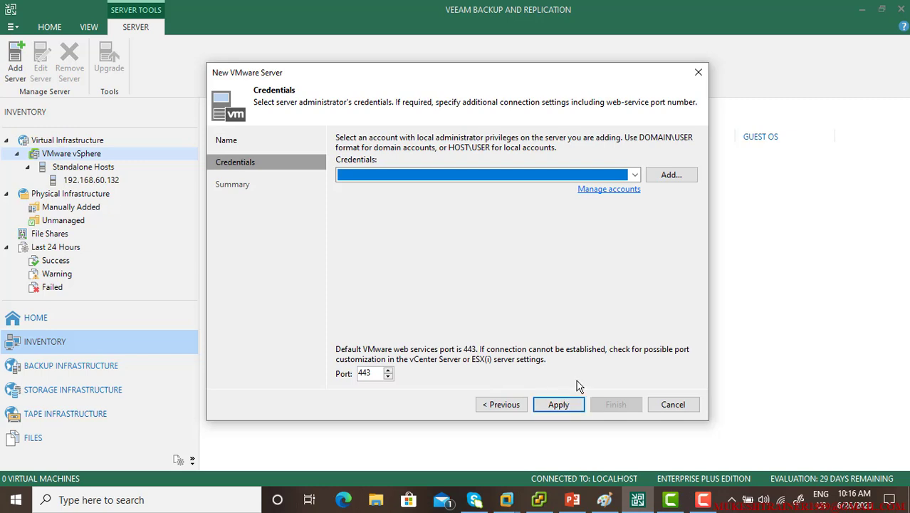
Create root credentials with the account password and apply them to connect
{"action": "left_click", "coordinate": [666, 178]}
{"action": "type", "text": "root"}
{"action": "key", "text": "Tab"}
{"action": "type", "text": "p"}
{"action": "type", "text": "•••••••"}
{"action": "key", "text": "Return"}
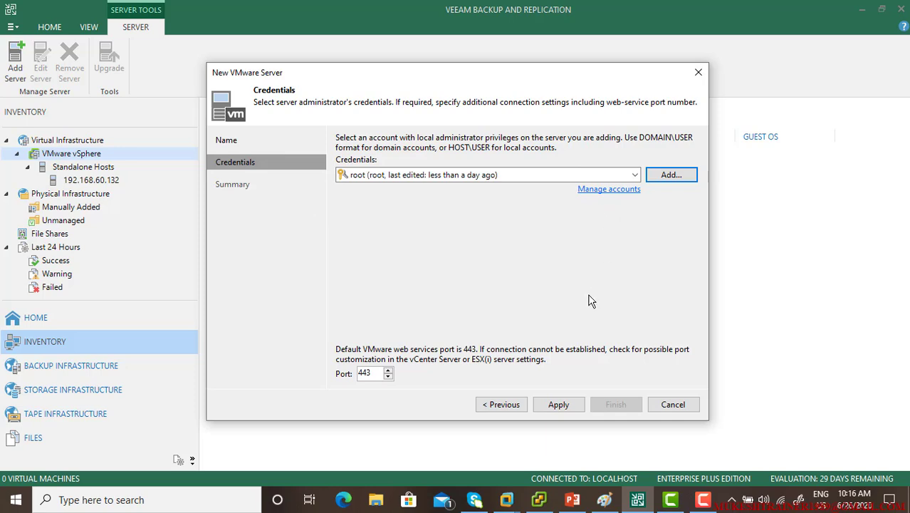
{"action": "left_click", "coordinate": [560, 405]}
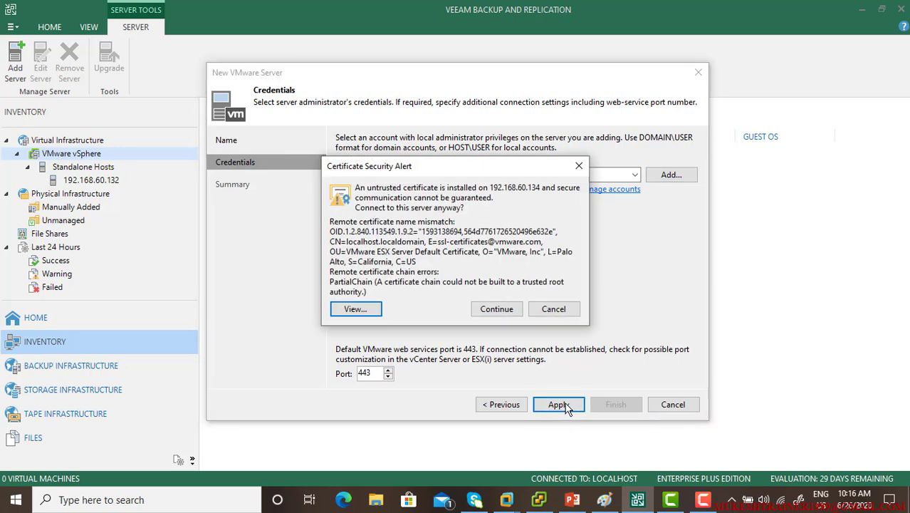
Trust 192.168.60.134's certificate, review its ESXi 6.0.0 summary, and close the wizard
{"action": "left_click", "coordinate": [513, 310]}
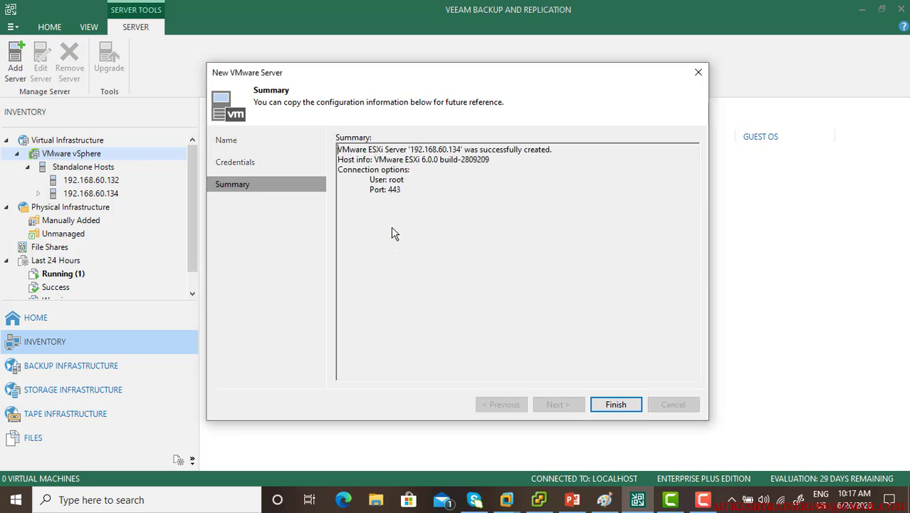
{"action": "left_click_drag", "start_coordinate": [340, 149], "coordinate": [532, 197]}
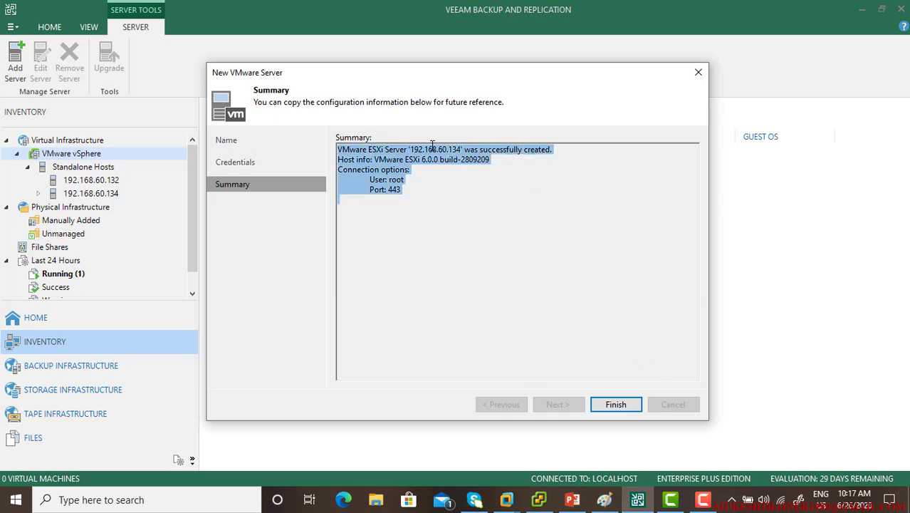
{"action": "left_click_drag", "start_coordinate": [404, 157], "coordinate": [446, 158]}
{"action": "left_click", "coordinate": [615, 408]}
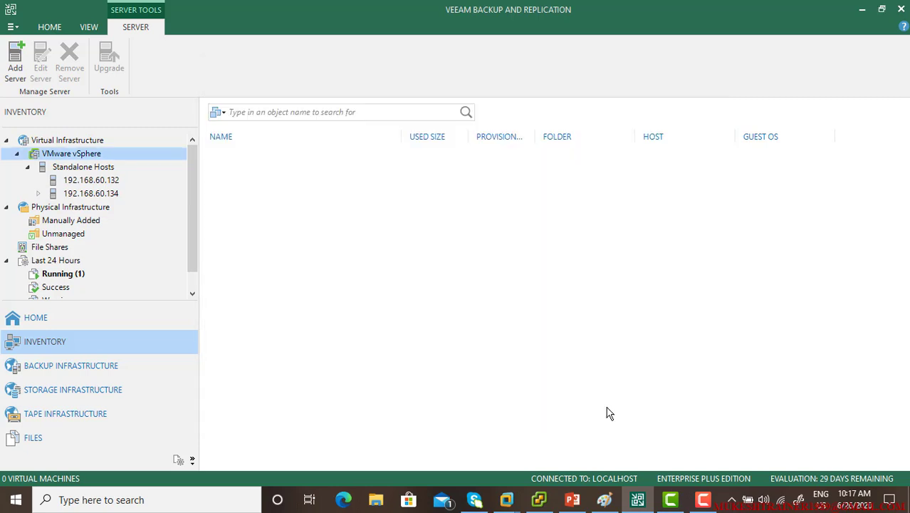
Confirm win10 is on host 192.168.60.132 and host 192.168.60.134 lists 0 virtual machines
{"action": "left_click", "coordinate": [92, 179]}
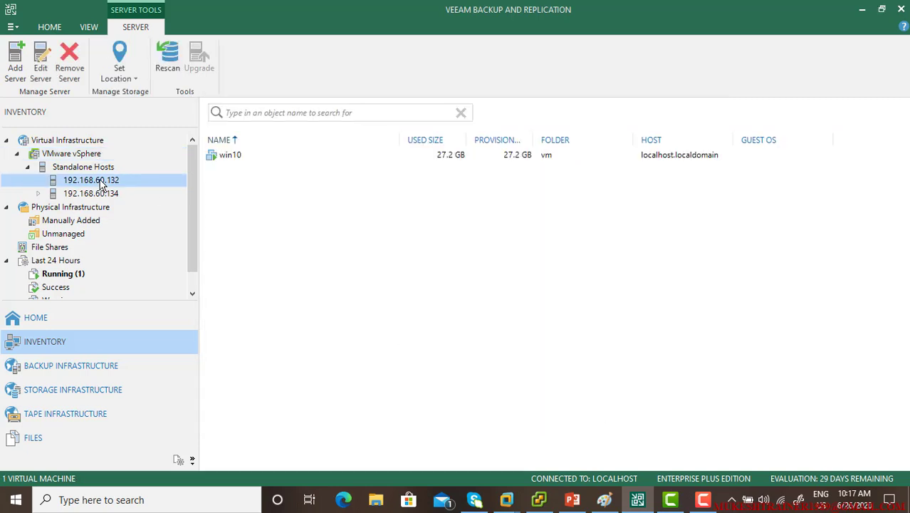
{"action": "left_click", "coordinate": [255, 155]}
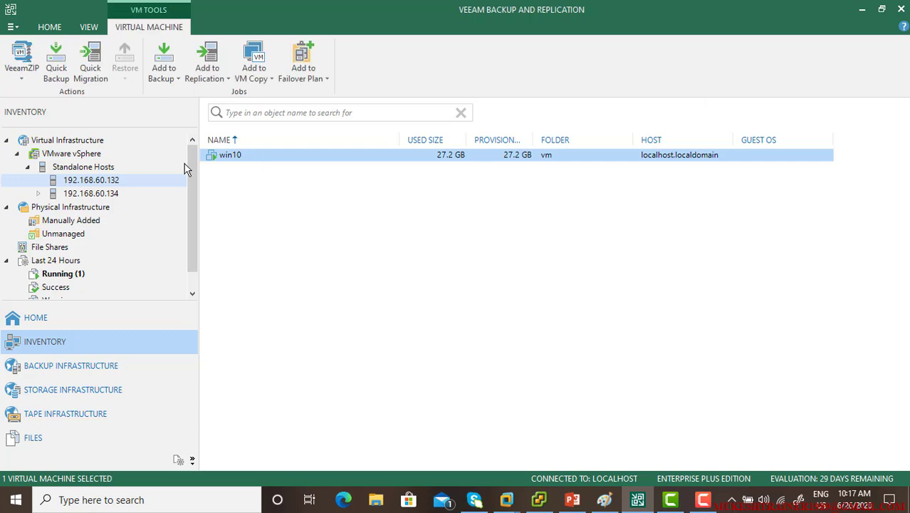
{"action": "left_click", "coordinate": [107, 196]}
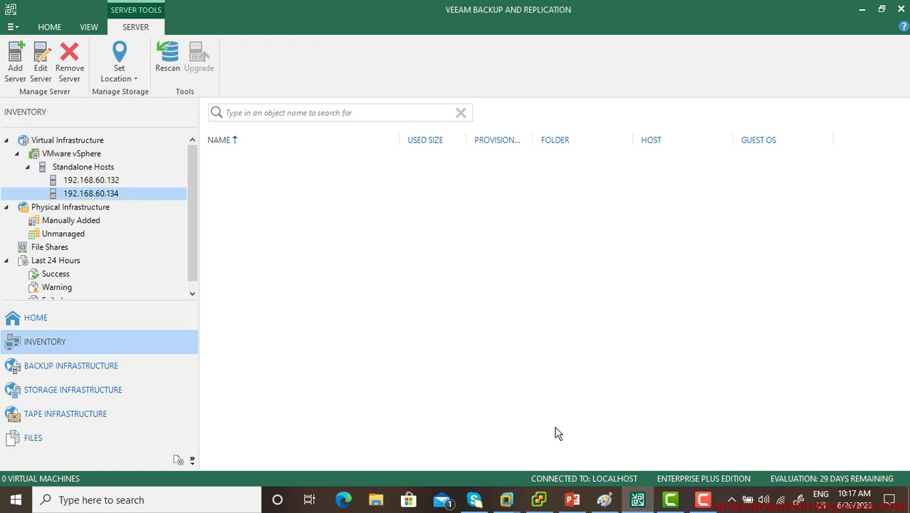
{"action": "left_click", "coordinate": [505, 499]}
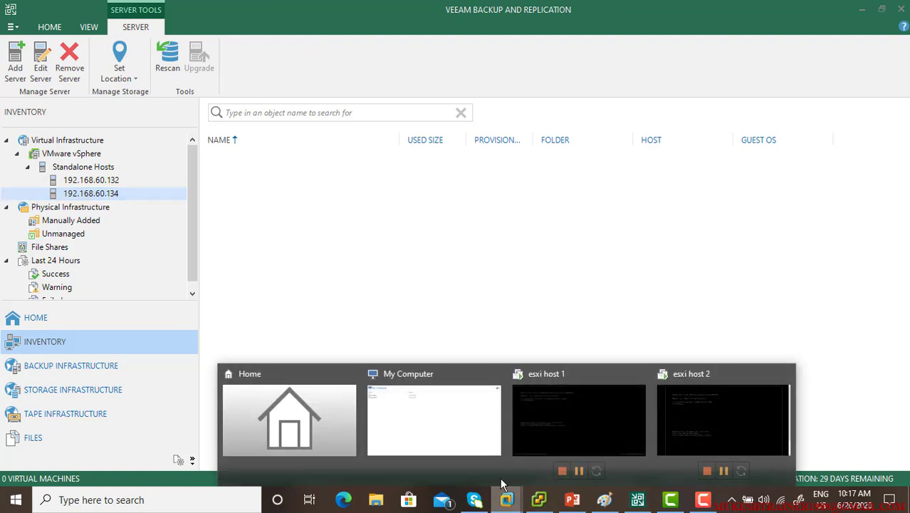
Review the esxi host 1 and esxi host 2 consoles in VMware Workstation
{"action": "left_click", "coordinate": [420, 410]}
{"action": "left_click", "coordinate": [67, 97]}
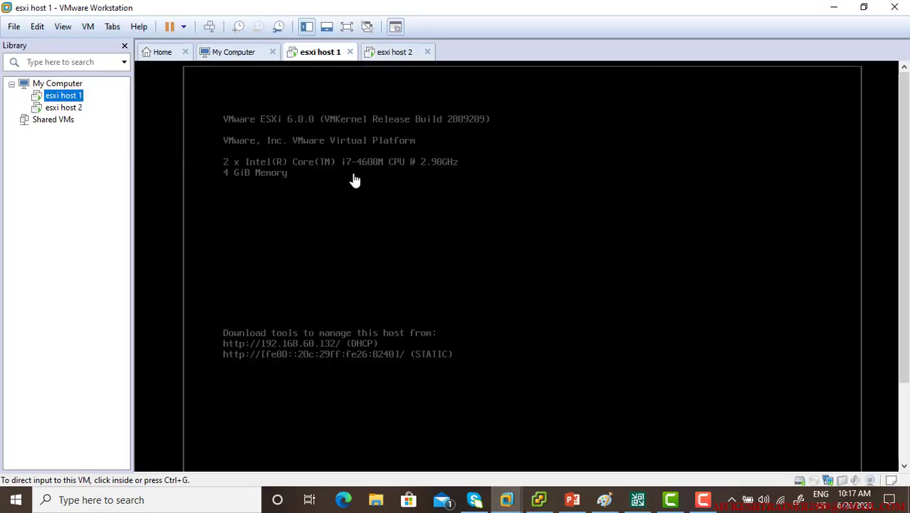
{"action": "left_click", "coordinate": [65, 108]}
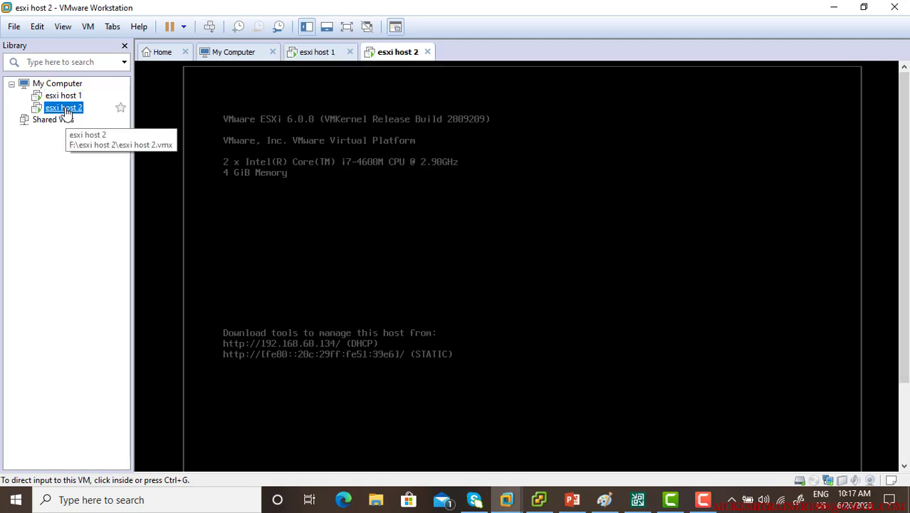
{"action": "left_click", "coordinate": [66, 96]}
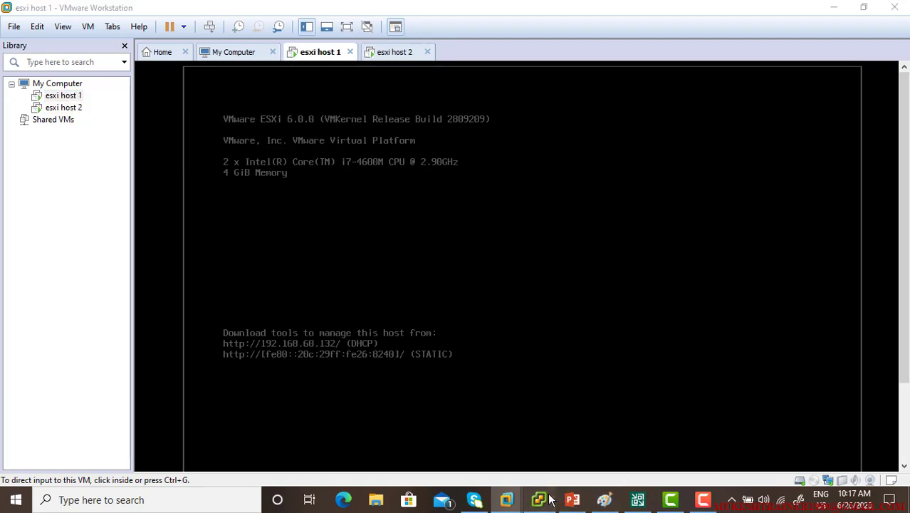
Close the vSphere Client and VMware Workstation windows
{"action": "left_click", "coordinate": [542, 499]}
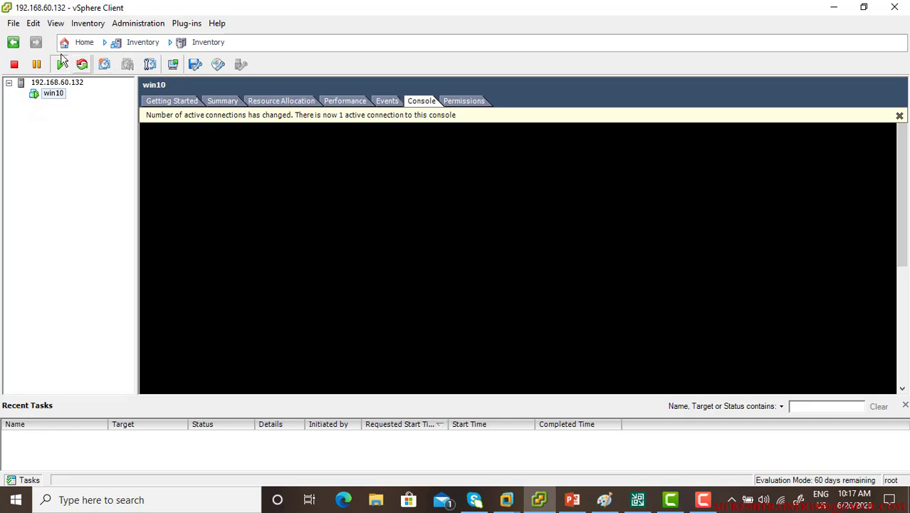
{"action": "left_click", "coordinate": [900, 7]}
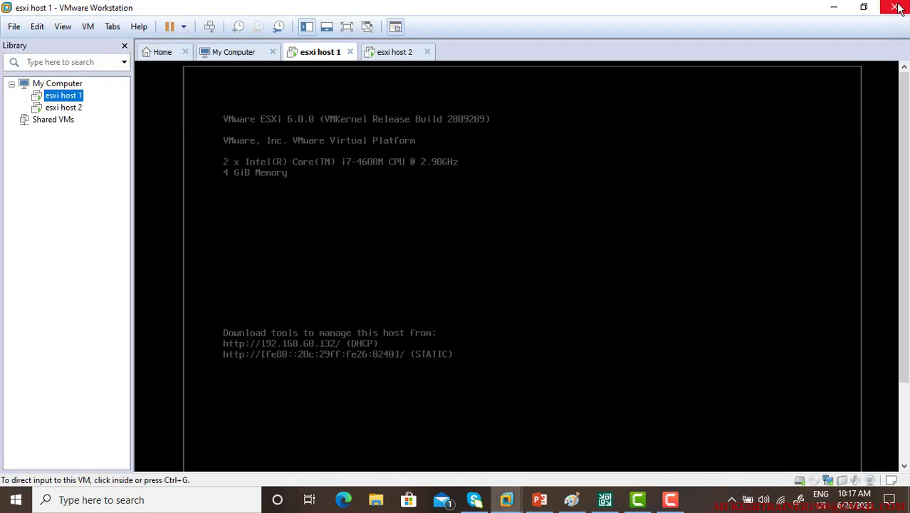
{"action": "left_click", "coordinate": [896, 7]}
Log in to host 192.168.60.132 from the vSphere Client shortcut and ignore the certificate warning
{"action": "left_click", "coordinate": [20, 91]}
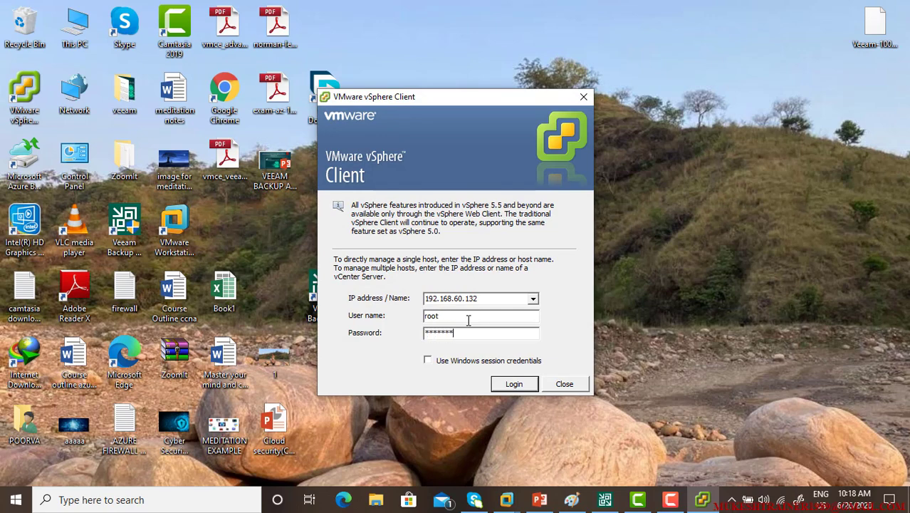
{"action": "key", "text": "Return"}
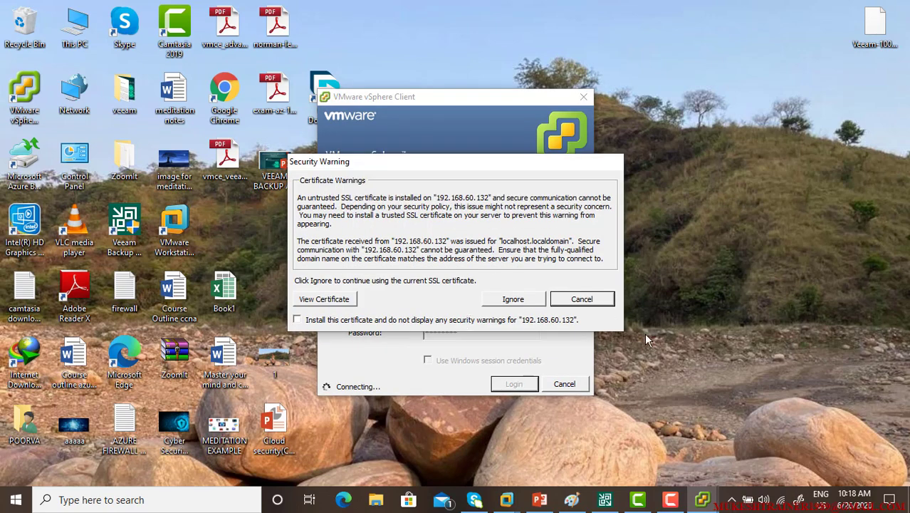
{"action": "left_click", "coordinate": [523, 301]}
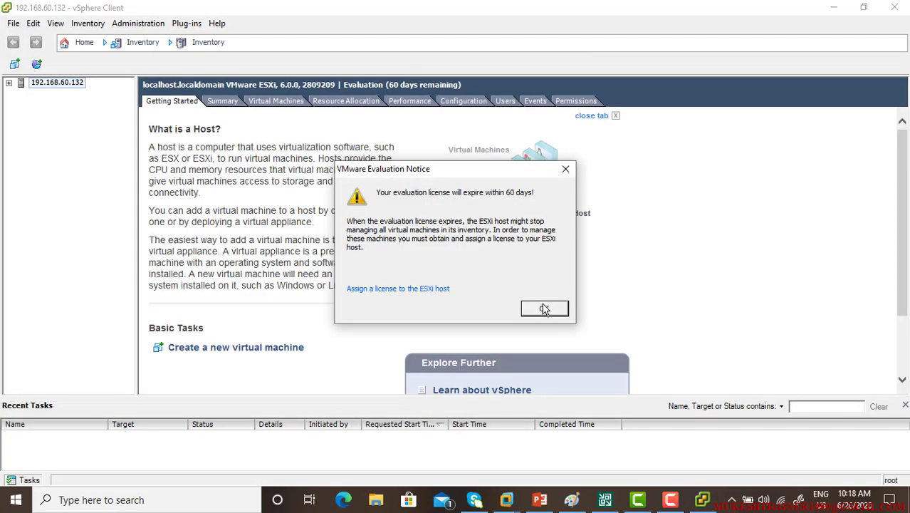
Dismiss the evaluation notice and open the win10 VM's console under the host
{"action": "left_click", "coordinate": [544, 309]}
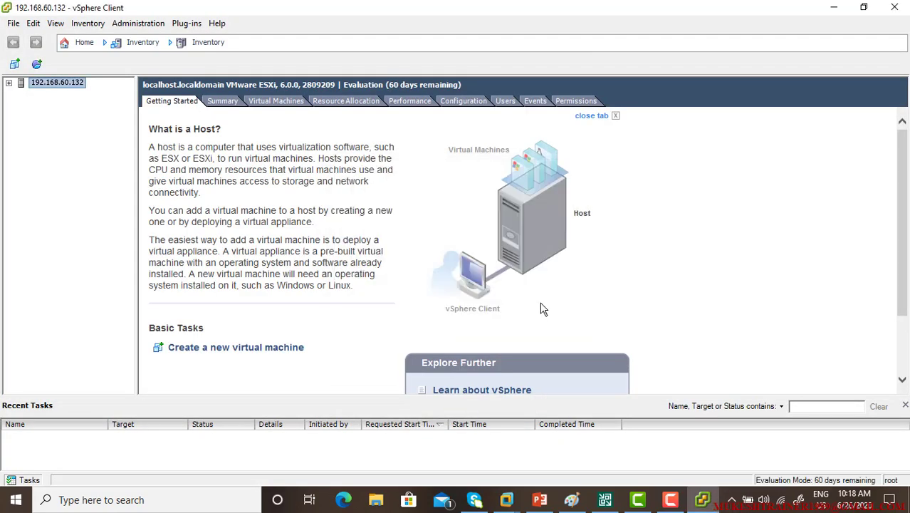
{"action": "left_click", "coordinate": [9, 82]}
{"action": "left_click", "coordinate": [41, 96]}
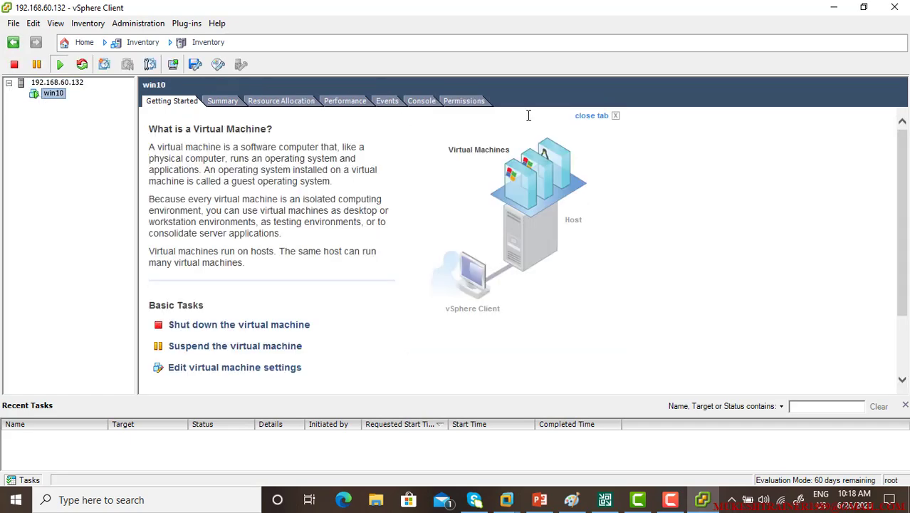
{"action": "left_click", "coordinate": [413, 101]}
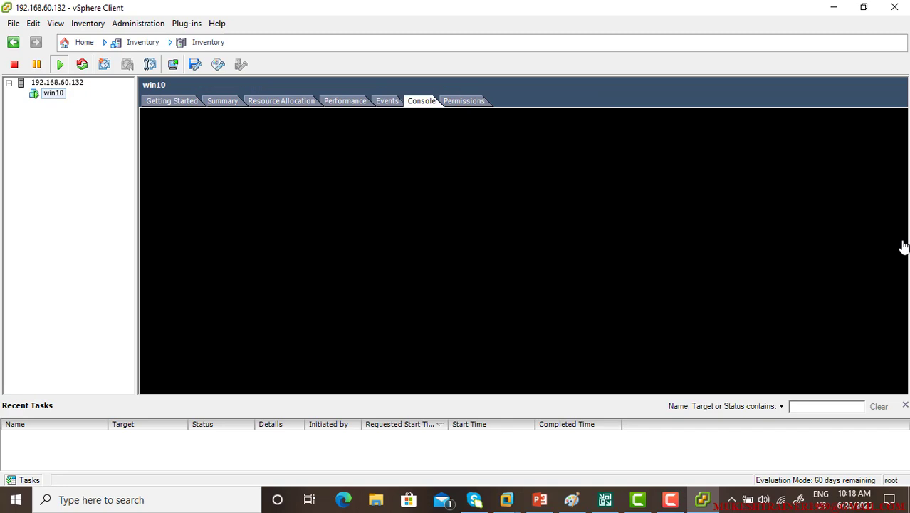
{"action": "left_click_drag", "start_coordinate": [903, 246], "coordinate": [903, 362]}
{"action": "left_click", "coordinate": [774, 320]}
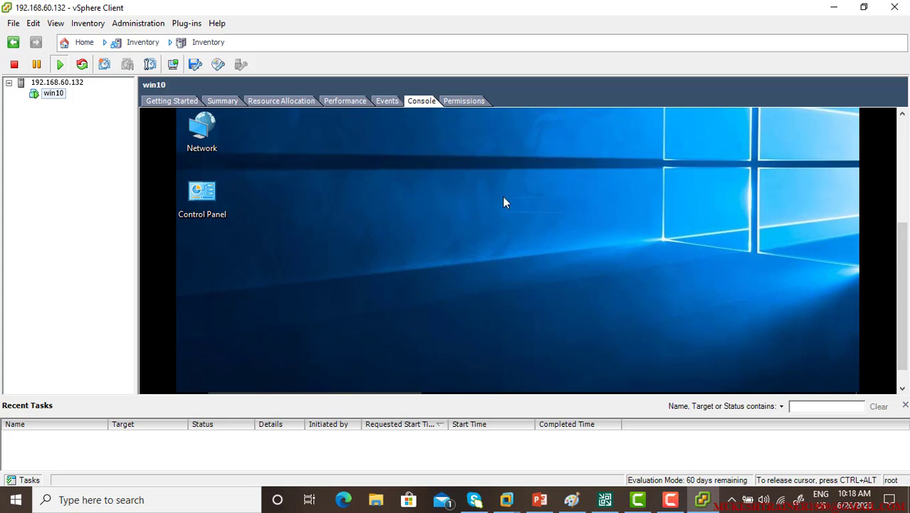
Open a command prompt inside win10 and run ipconfig
{"action": "key", "text": "super+r"}
{"action": "type", "text": "cmd"}
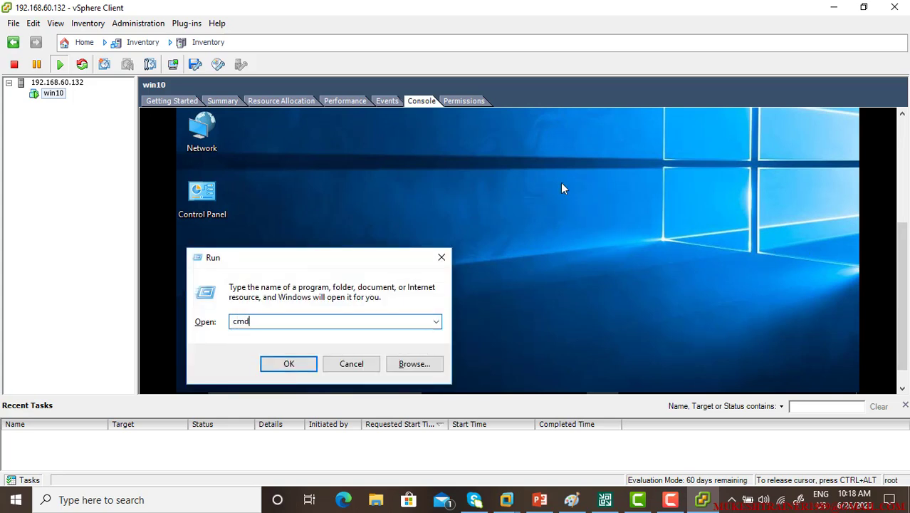
{"action": "key", "text": "Return"}
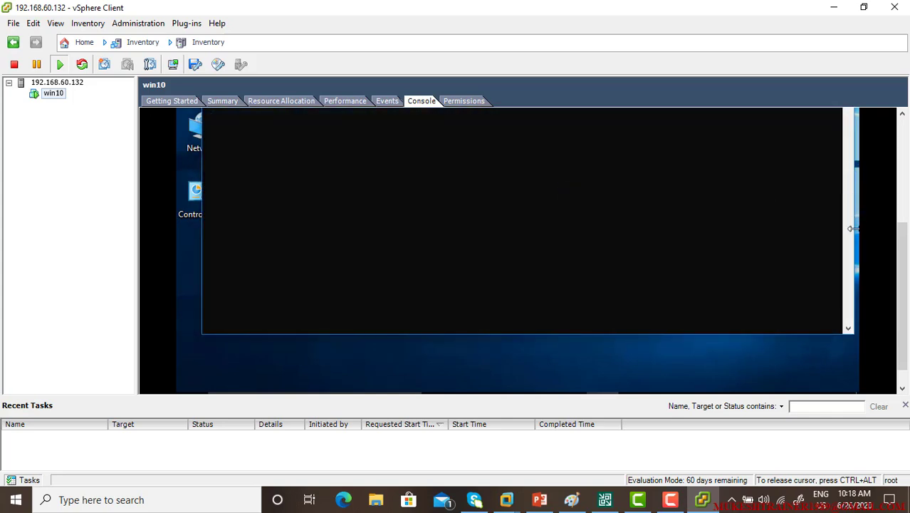
{"action": "key", "text": "ctrl+alt"}
{"action": "left_click_drag", "start_coordinate": [902, 358], "coordinate": [902, 295]}
{"action": "left_click", "coordinate": [671, 339]}
{"action": "type", "text": "ipconfig"}
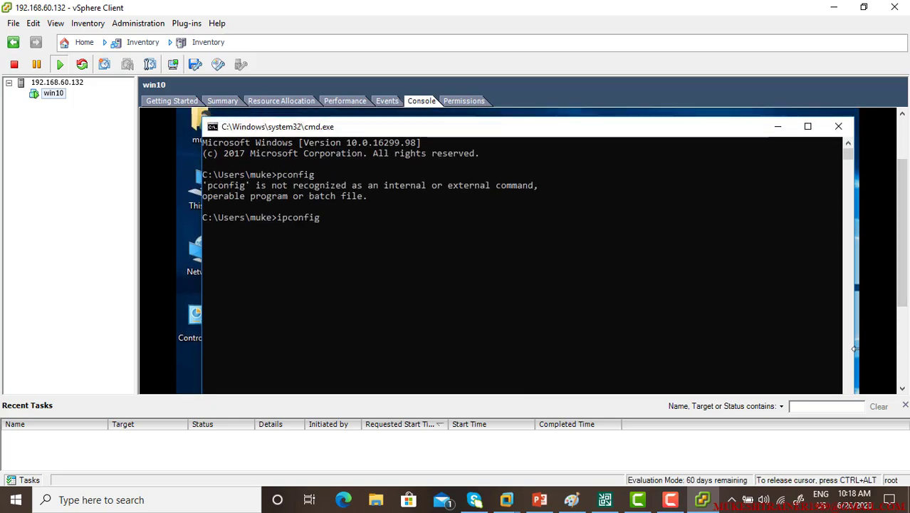
{"action": "key", "text": "Return"}
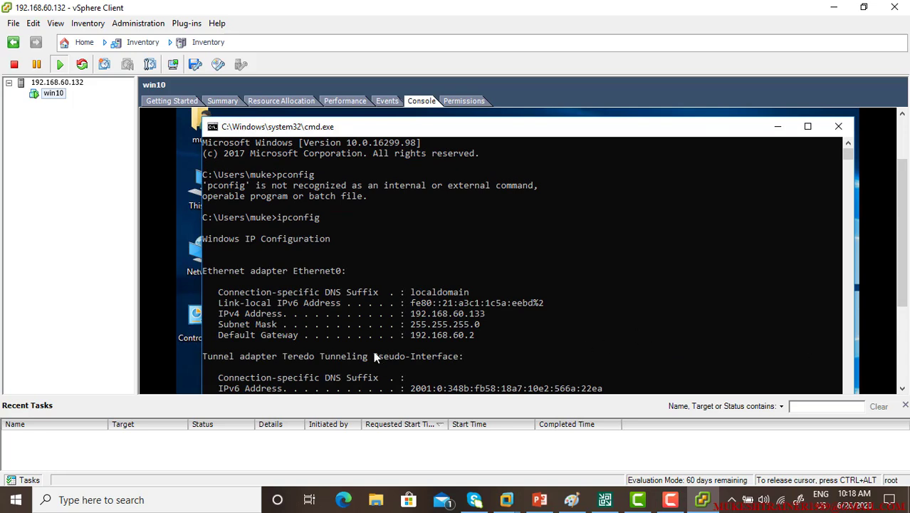
Copy win10's IPv4 address 192.168.60.133 and minimize the vSphere Client
{"action": "left_click_drag", "start_coordinate": [405, 314], "coordinate": [483, 315]}
{"action": "right_click", "coordinate": [486, 322]}
{"action": "left_click", "coordinate": [832, 8]}
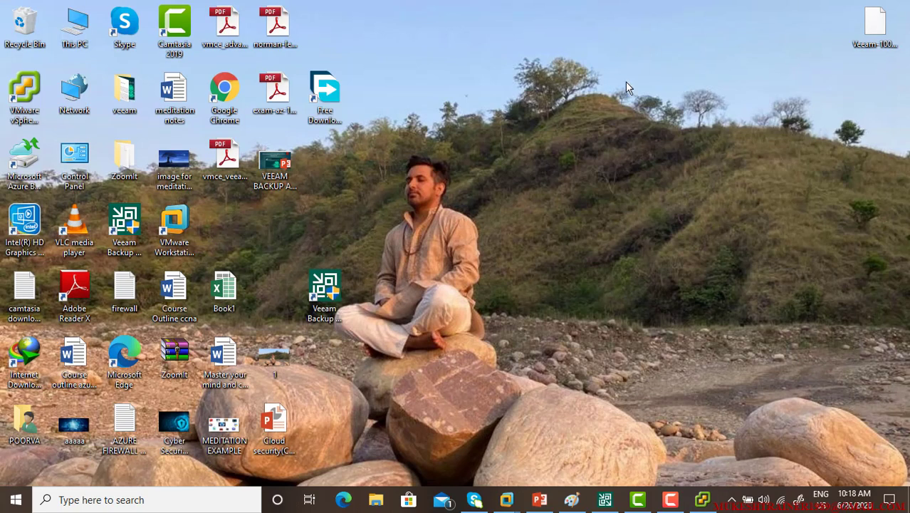
Connect via mstsc to 192.168.60.133 with the account password, accepting the certificate warning
{"action": "key", "text": "super+r"}
{"action": "type", "text": "mstsc"}
{"action": "key", "text": "Return"}
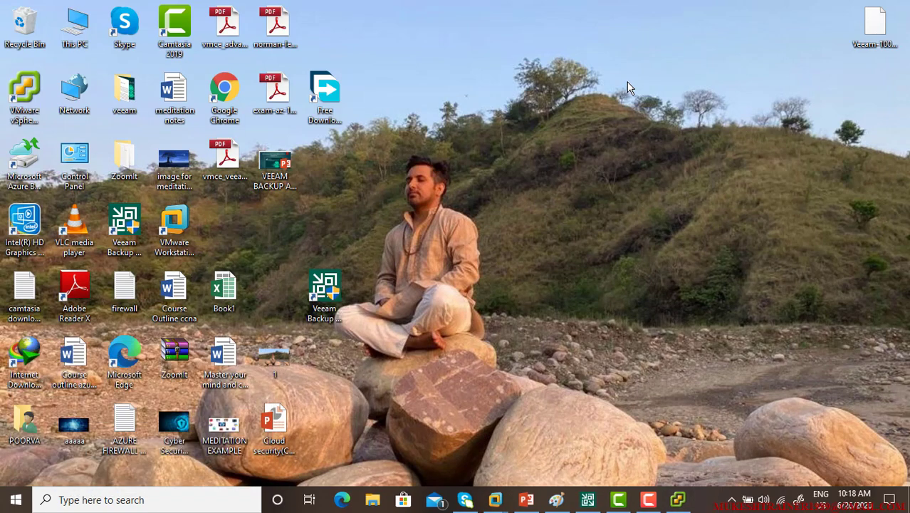
{"action": "key", "text": "Return"}
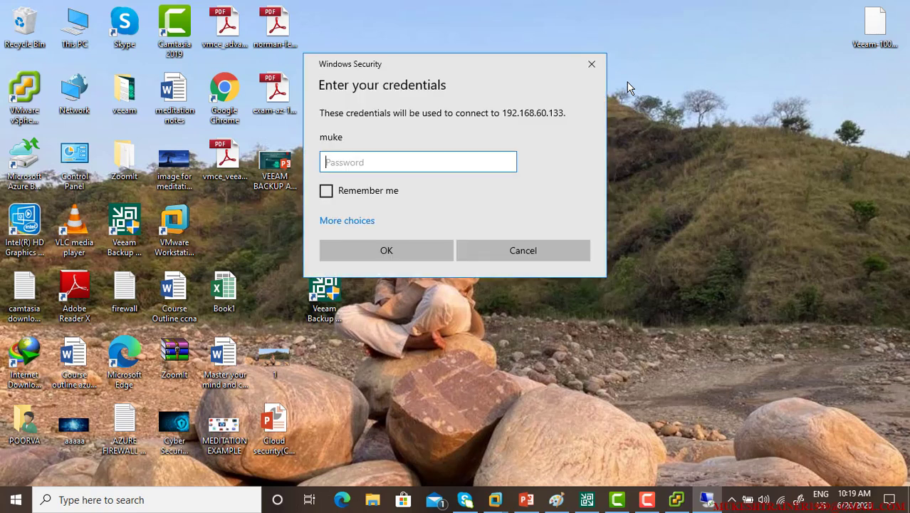
{"action": "type", "text": "*******"}
{"action": "key", "text": "Return"}
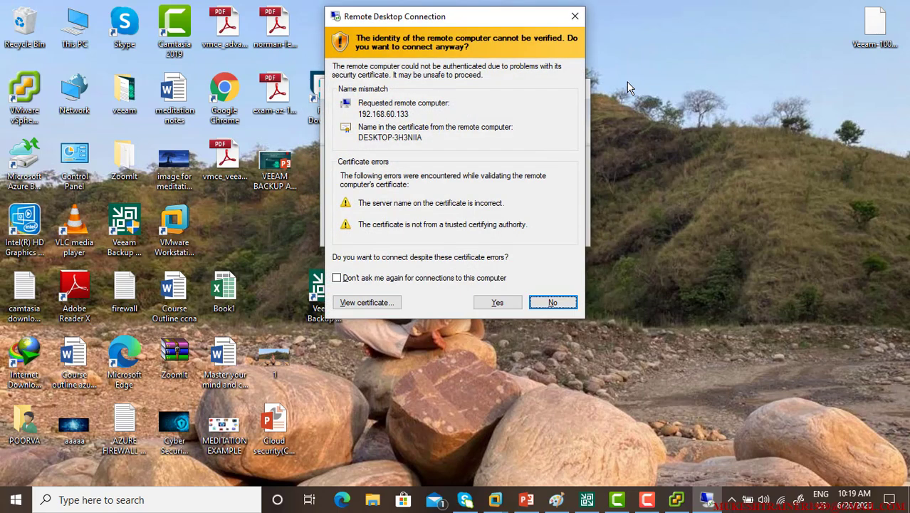
{"action": "key", "text": "Left"}
{"action": "key", "text": "Return"}
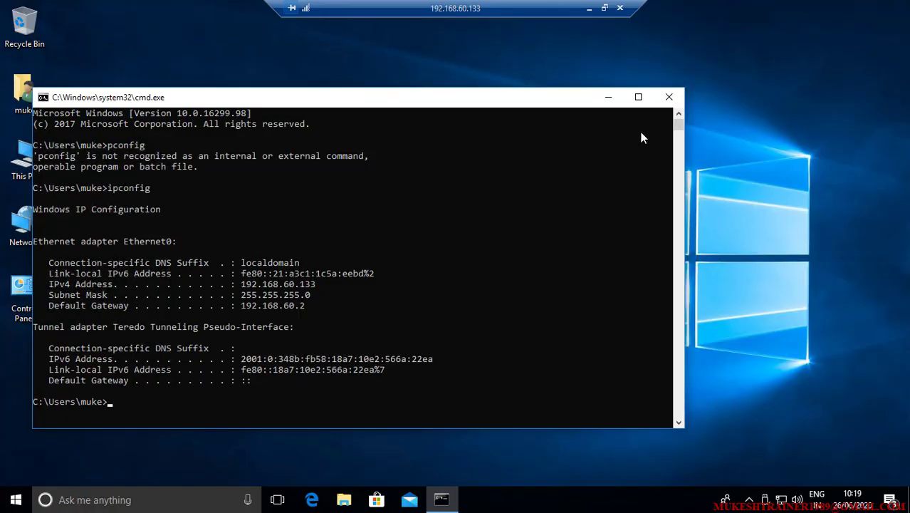
Close the remote command prompt, restore the session to a window, and return to Veeam
{"action": "left_click", "coordinate": [669, 97]}
{"action": "left_click", "coordinate": [604, 7]}
{"action": "left_click_drag", "start_coordinate": [577, 130], "coordinate": [502, 2]}
{"action": "double_click", "coordinate": [517, 4]}
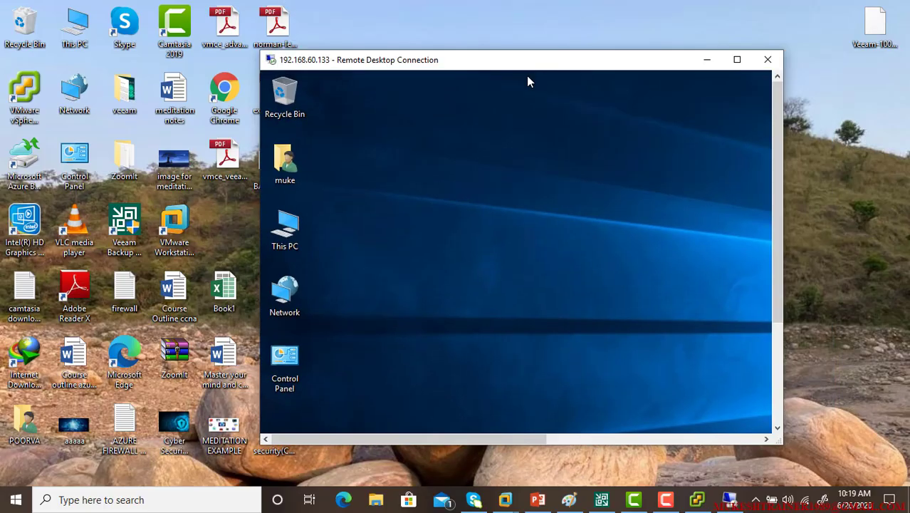
{"action": "left_click", "coordinate": [602, 499]}
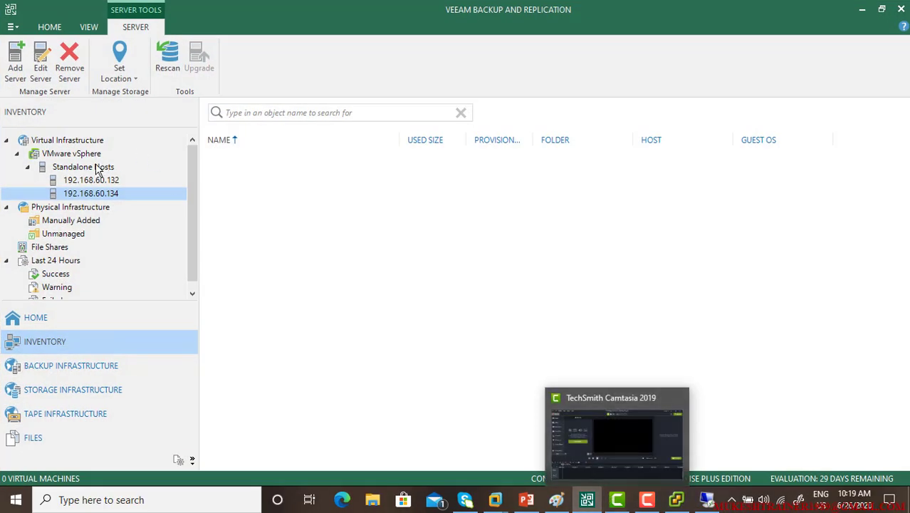
Select the Virtual Infrastructure node in the Veeam inventory tree
{"action": "left_click", "coordinate": [90, 180]}
{"action": "left_click", "coordinate": [62, 156]}
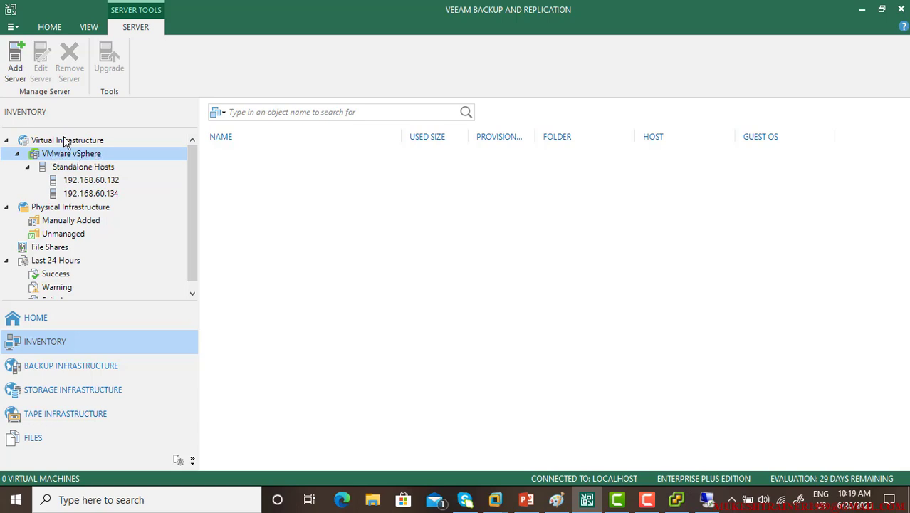
{"action": "left_click", "coordinate": [64, 141]}
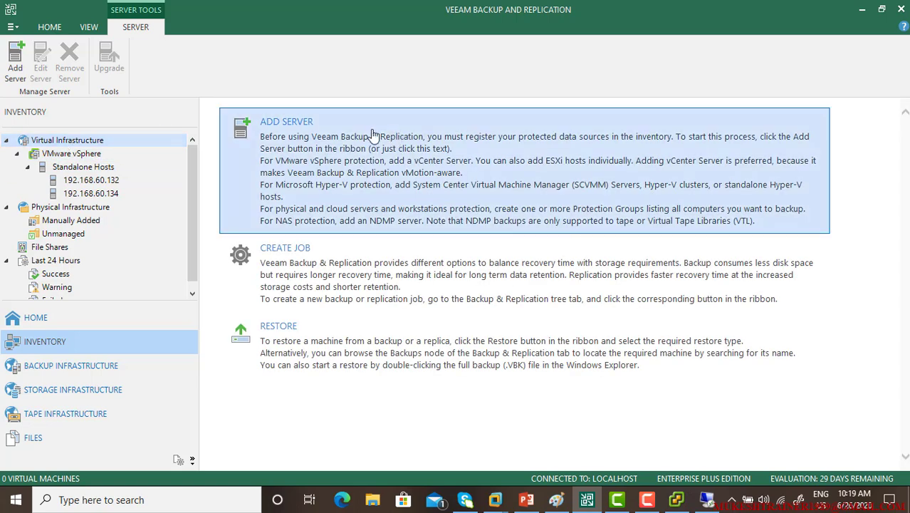
Start adding a Microsoft Hyper-V server, then cancel it and the reopened Add Server choice
{"action": "left_click", "coordinate": [375, 139]}
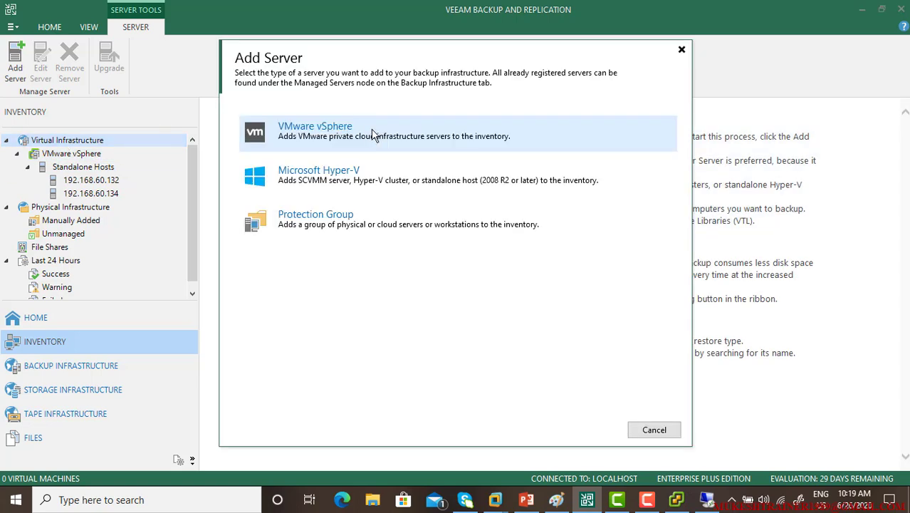
{"action": "left_click", "coordinate": [390, 172]}
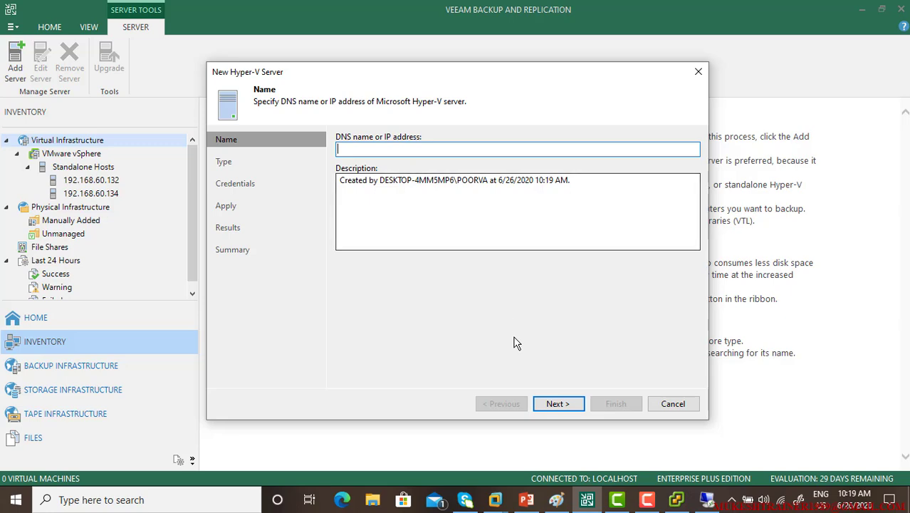
{"action": "left_click", "coordinate": [557, 404]}
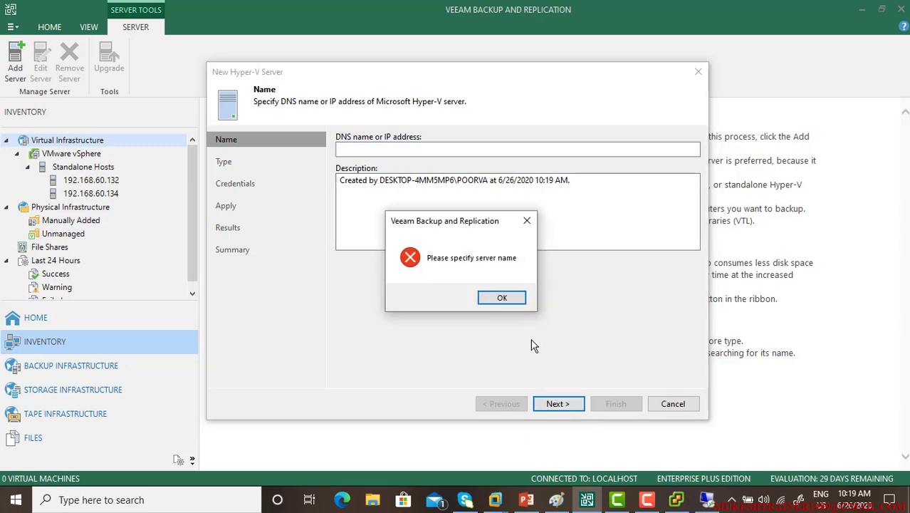
{"action": "left_click", "coordinate": [508, 299]}
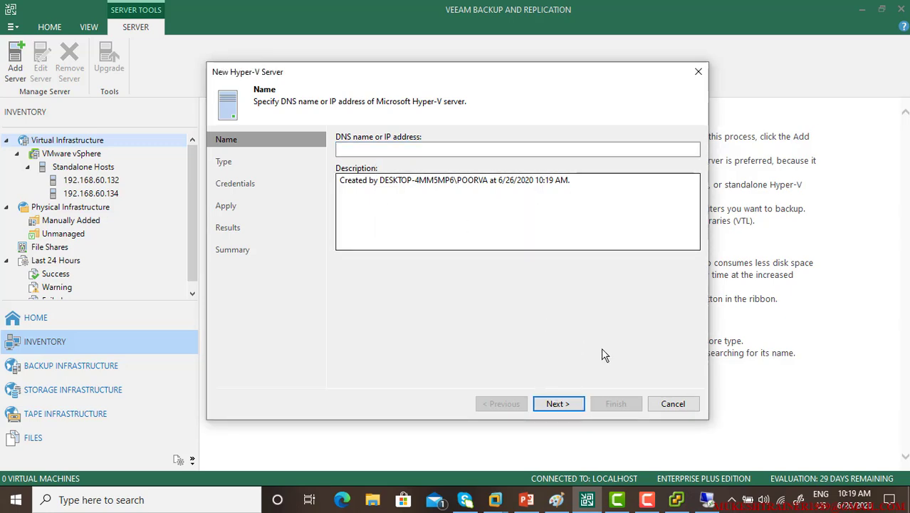
{"action": "left_click", "coordinate": [670, 403]}
{"action": "right_click", "coordinate": [98, 145]}
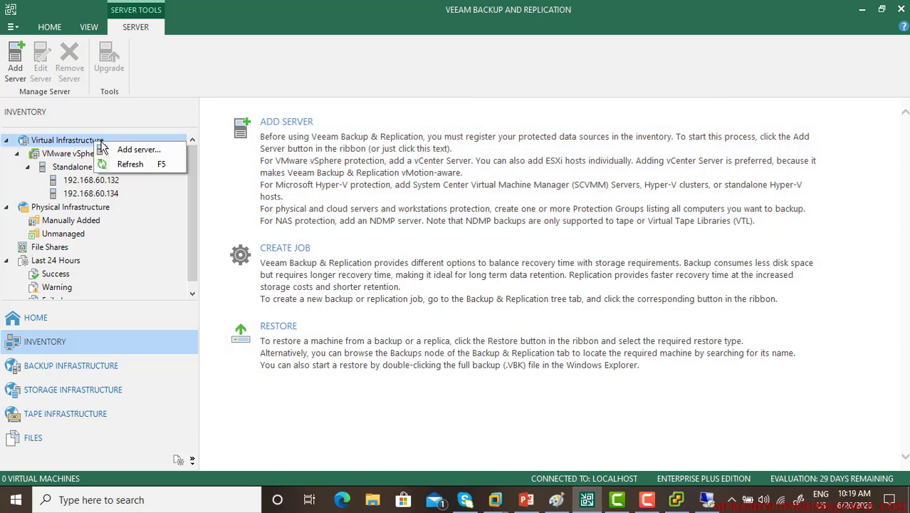
{"action": "left_click", "coordinate": [123, 148]}
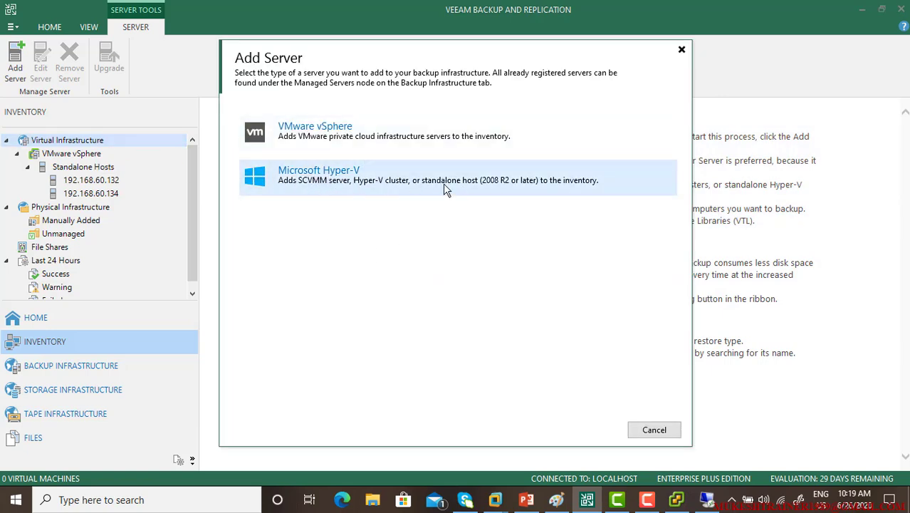
{"action": "left_click", "coordinate": [655, 430]}
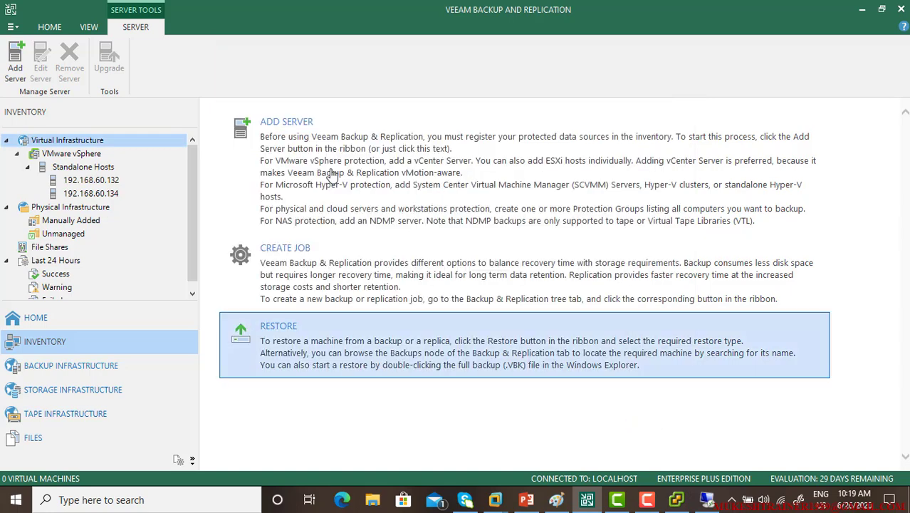
Open the context menus for hosts 192.168.60.134 and 192.168.60.132, dismissing without removing either
{"action": "left_click", "coordinate": [80, 198]}
{"action": "right_click", "coordinate": [81, 198]}
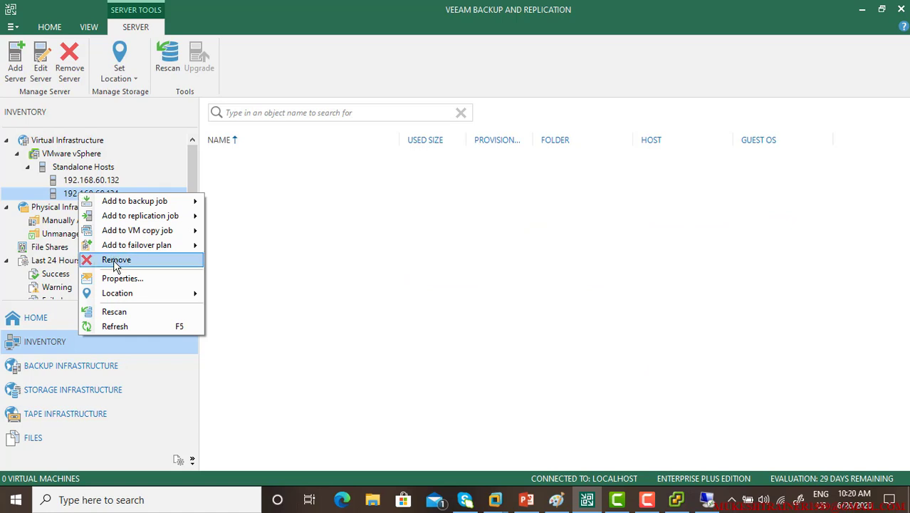
{"action": "right_click", "coordinate": [79, 181]}
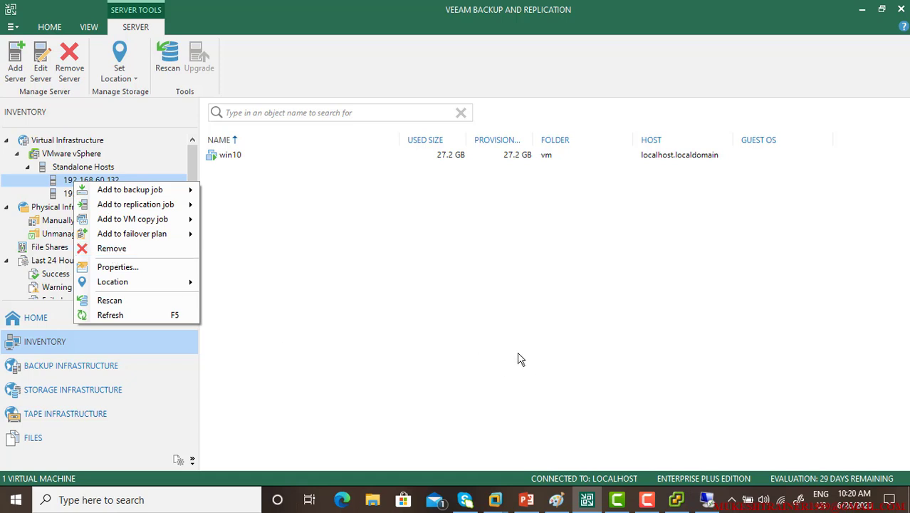
{"action": "left_click", "coordinate": [421, 283]}
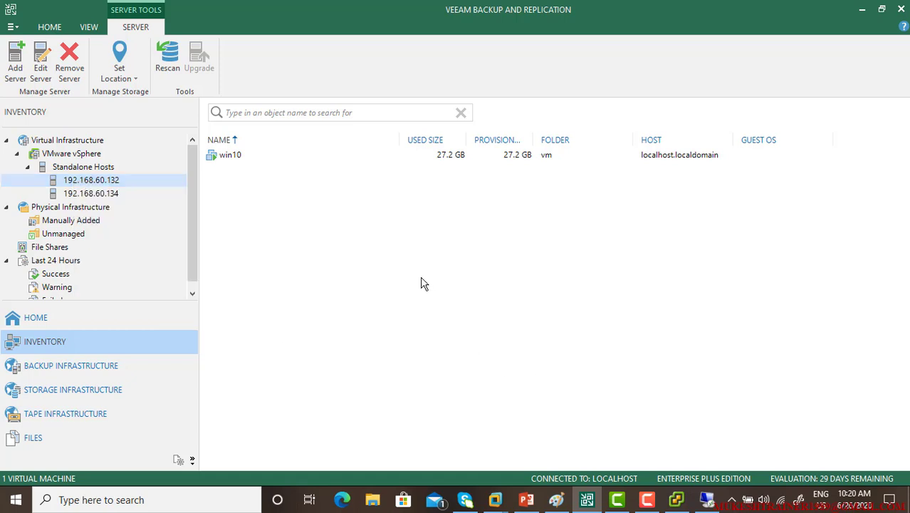